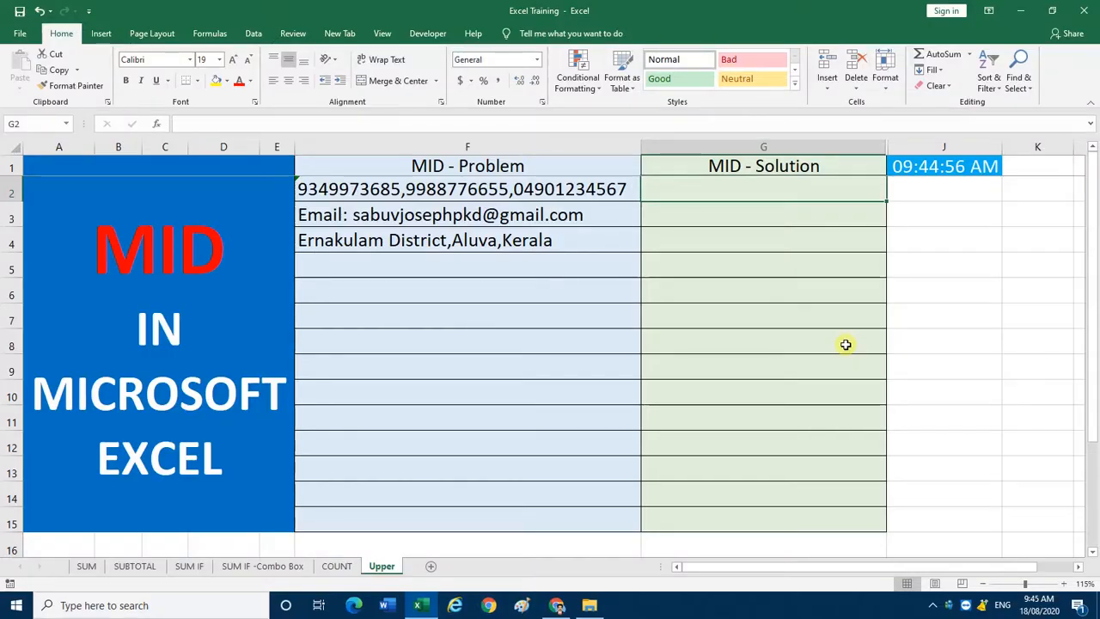
# Step: Extract the first 10 characters of F2 into G2 with =LEFT(F2,10), and clear G2 again
pyautogui.click(456, 196)
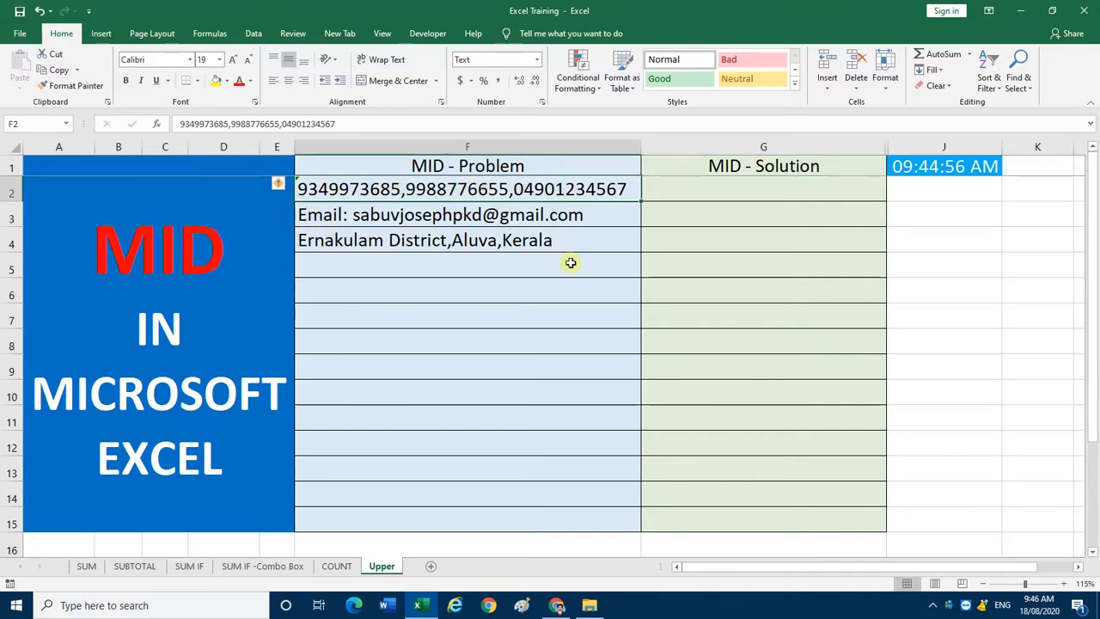
pyautogui.click(666, 192)
pyautogui.write('=left')
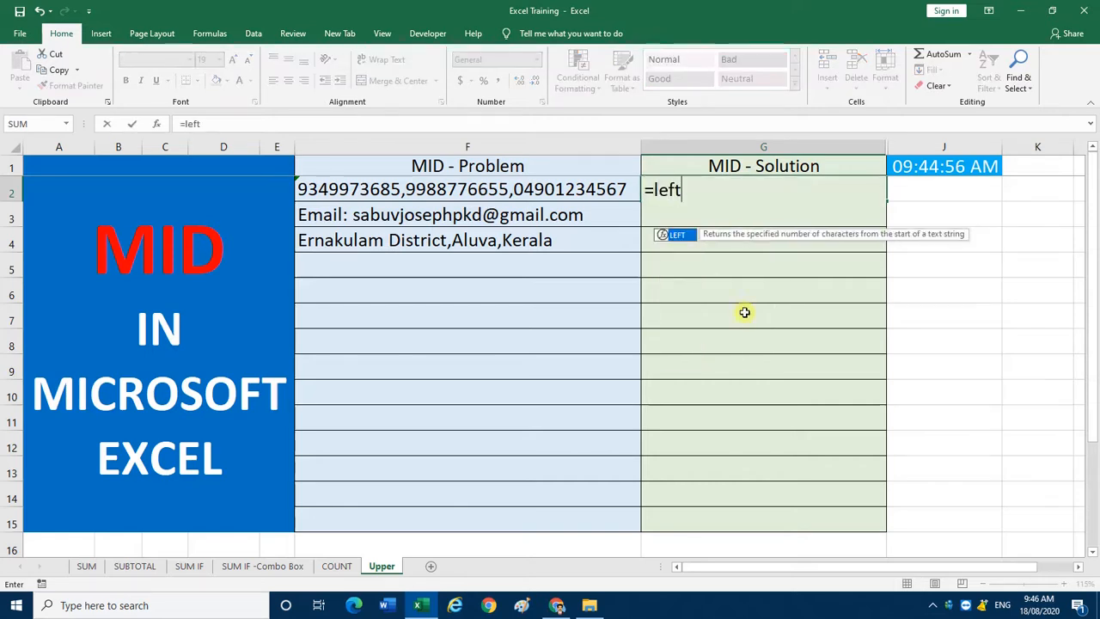
pyautogui.press('Tab')
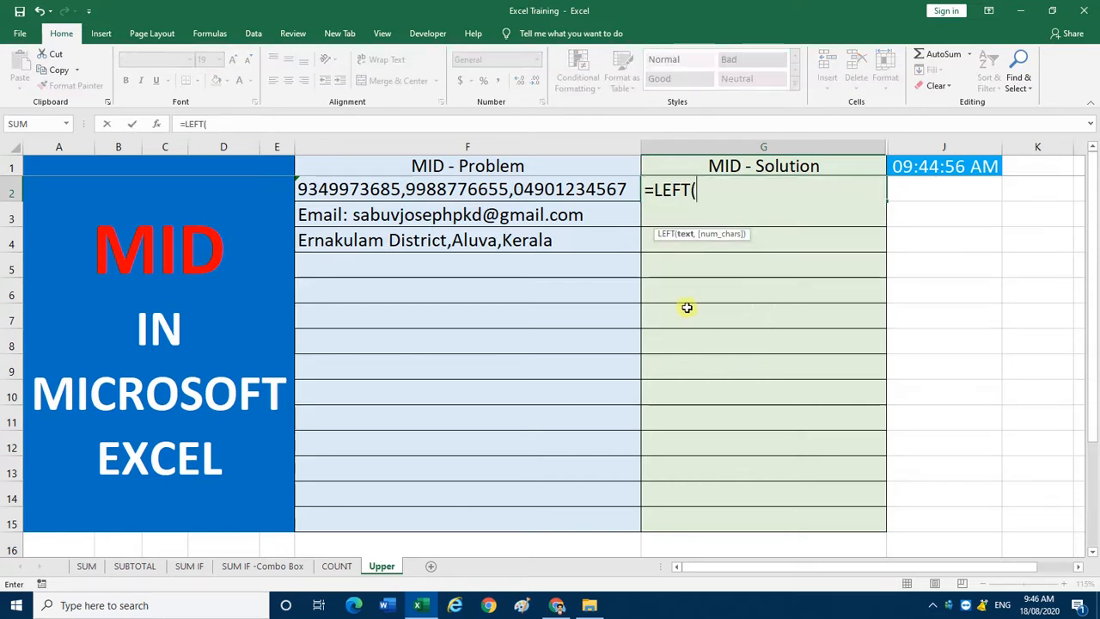
pyautogui.click(563, 191)
pyautogui.write(',')
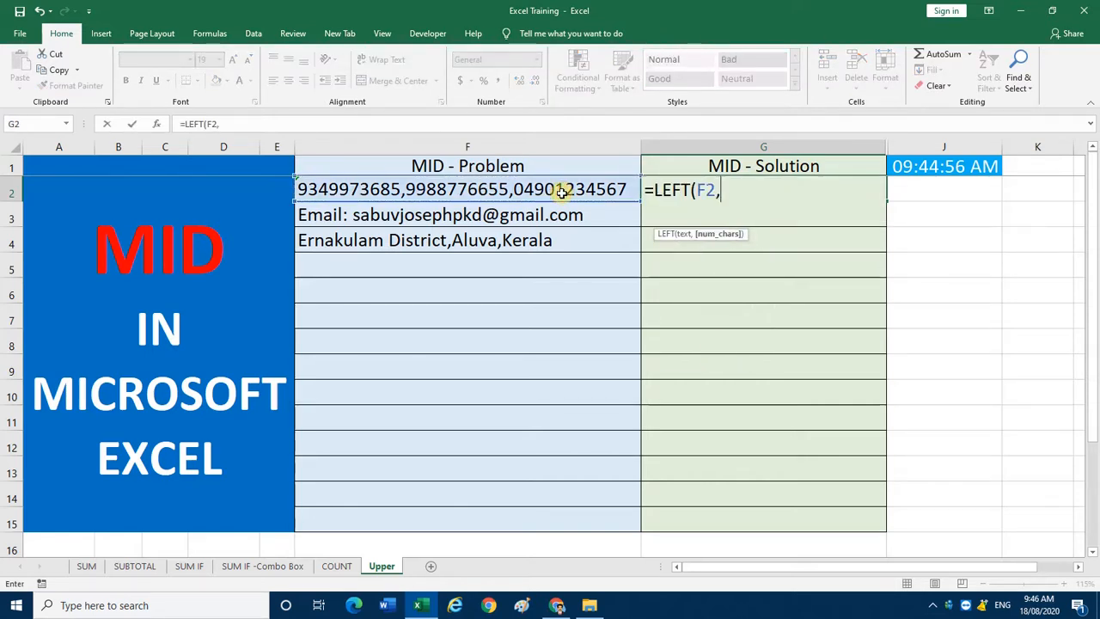
pyautogui.write('10)')
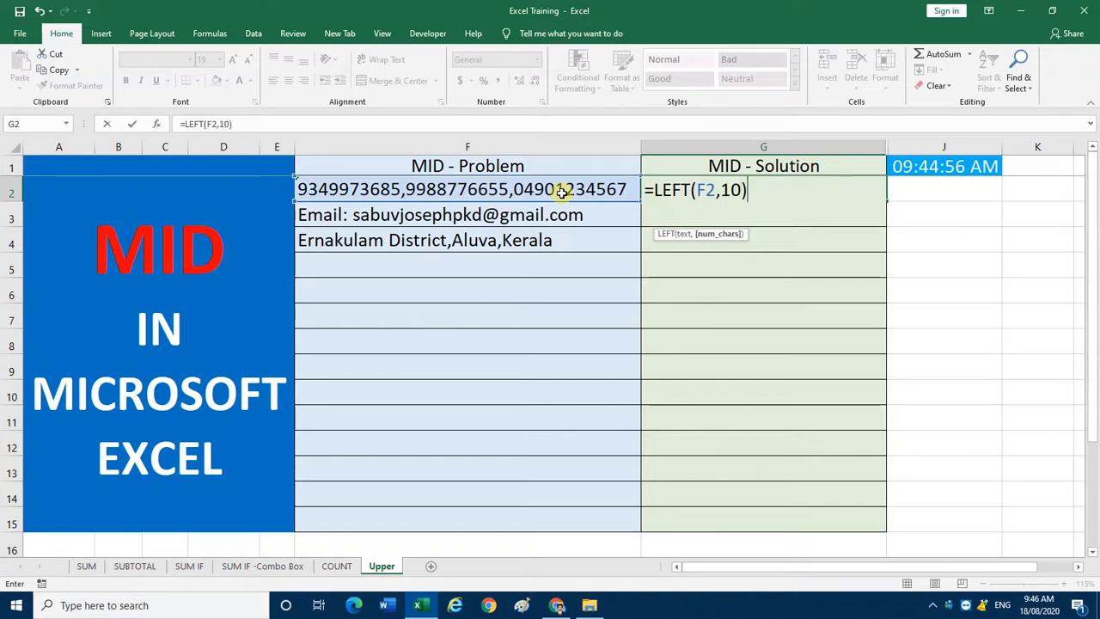
pyautogui.press('Return')
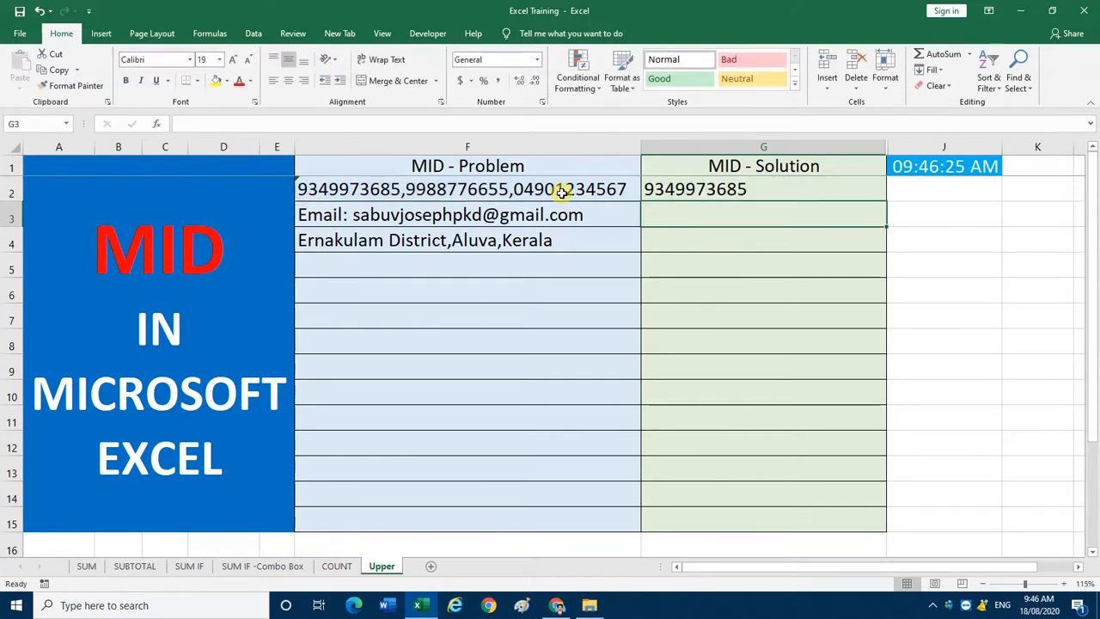
pyautogui.press('Up')
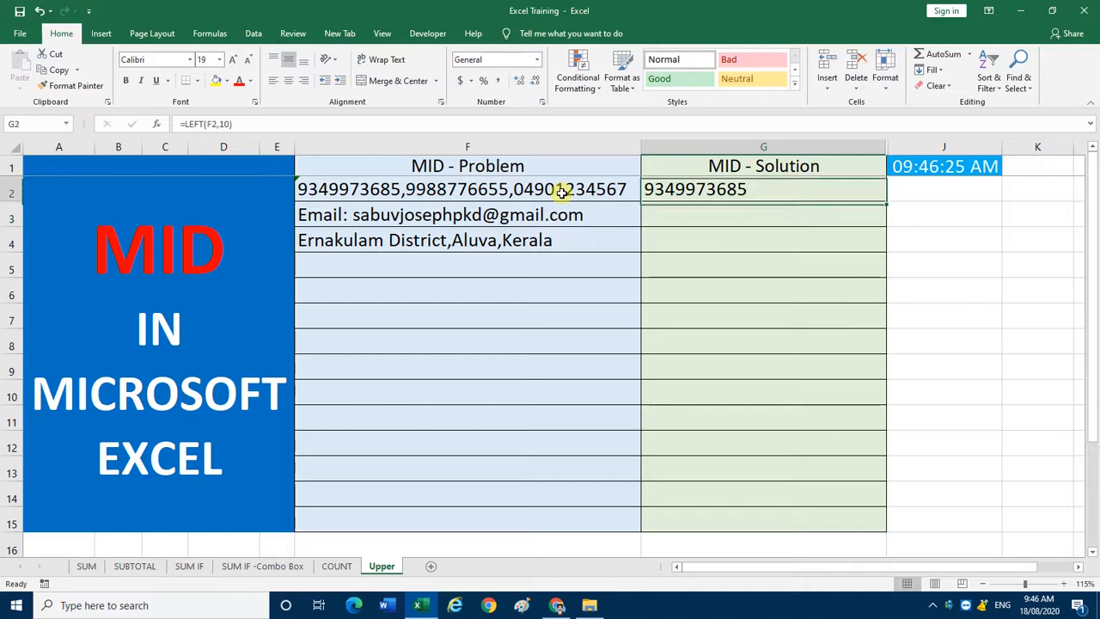
pyautogui.press('Delete')
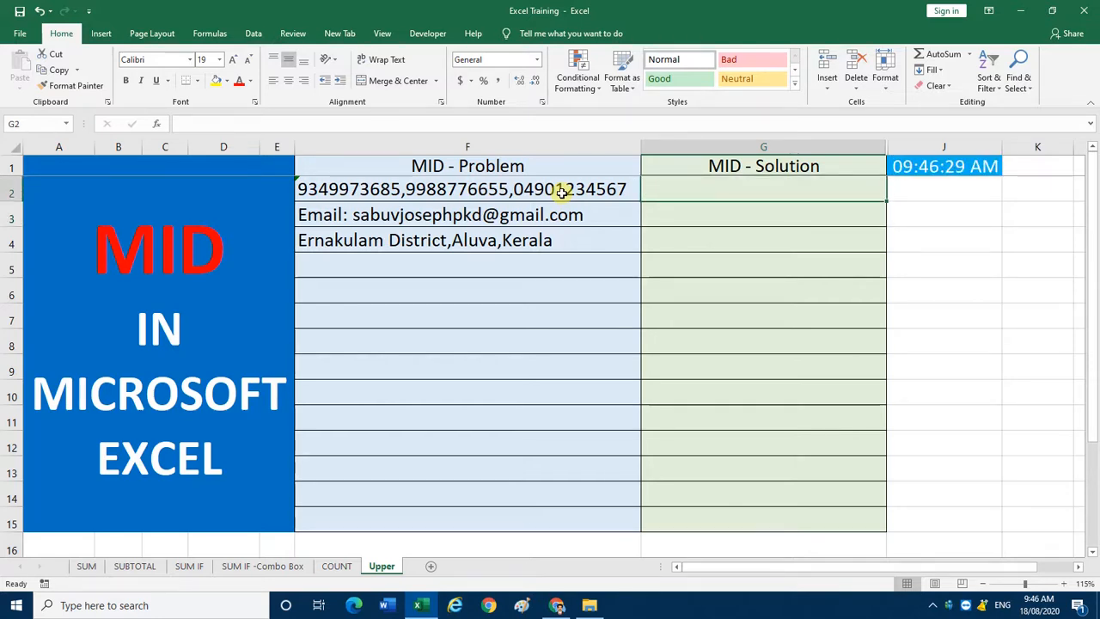
# Step: Extract the last 11 characters of F2 into G2 with =RIGHT(F2,11), and clear G2 again
pyautogui.write('=righ')
pyautogui.press('Tab')
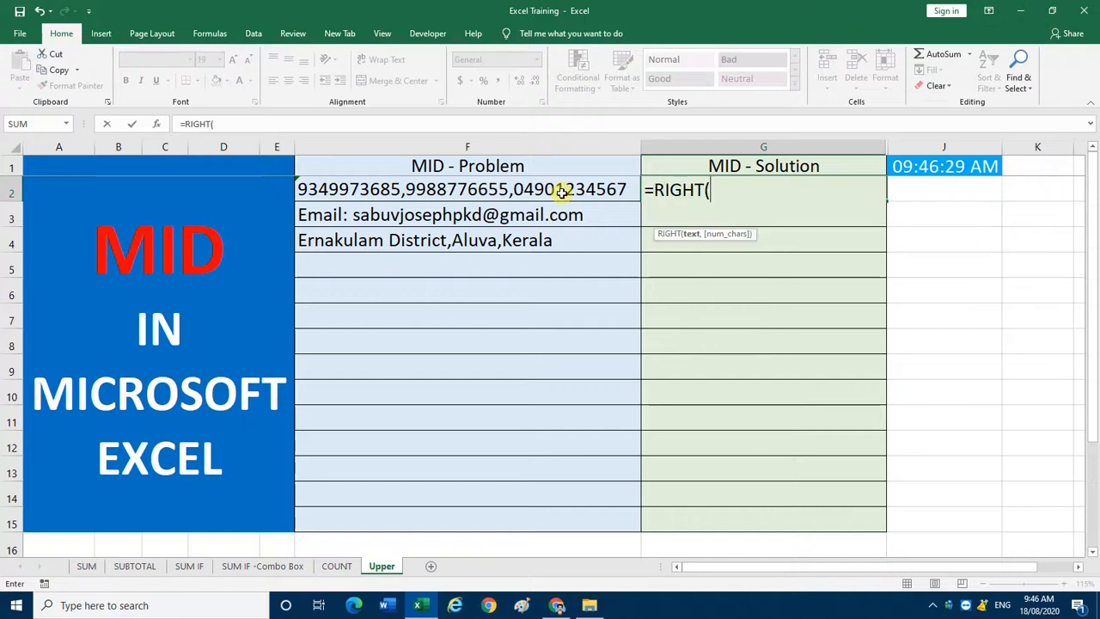
pyautogui.click(560, 192)
pyautogui.write(',')
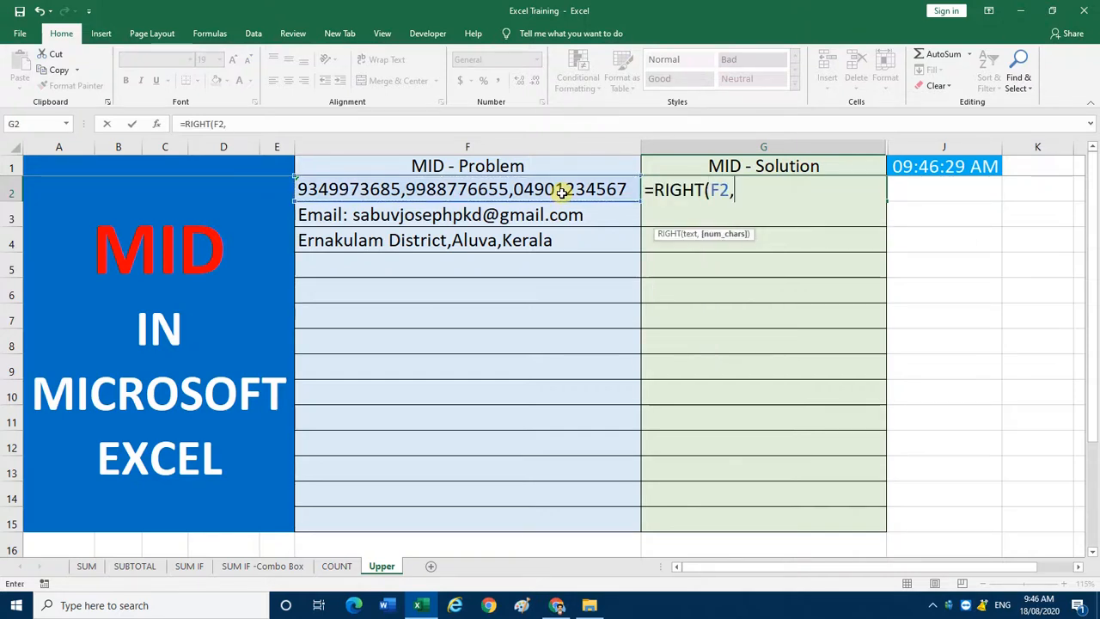
pyautogui.write('11')
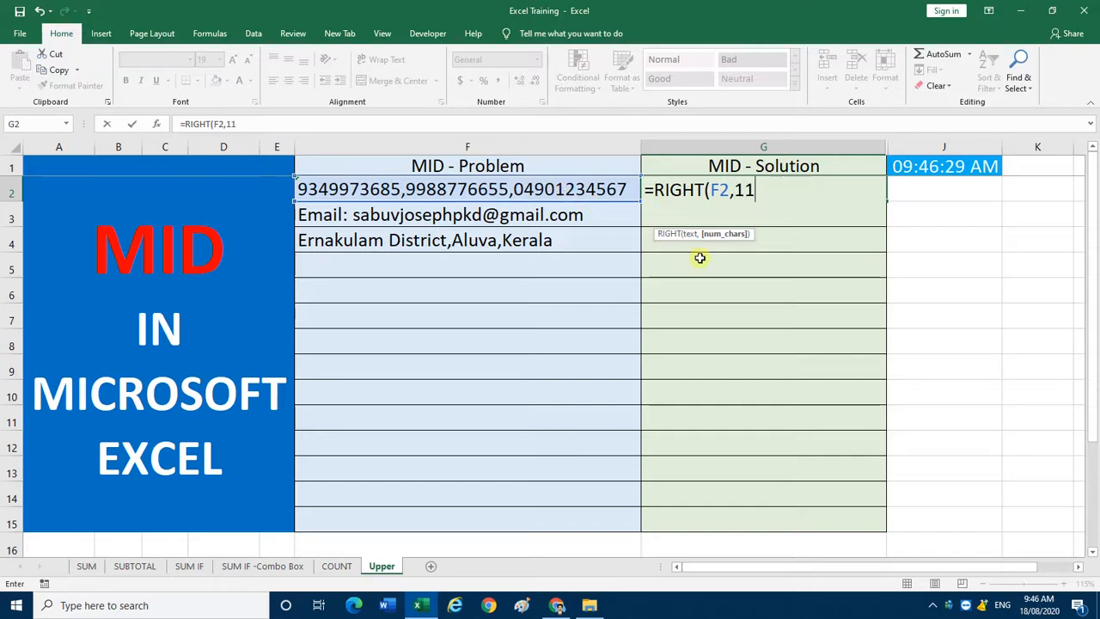
pyautogui.write(')')
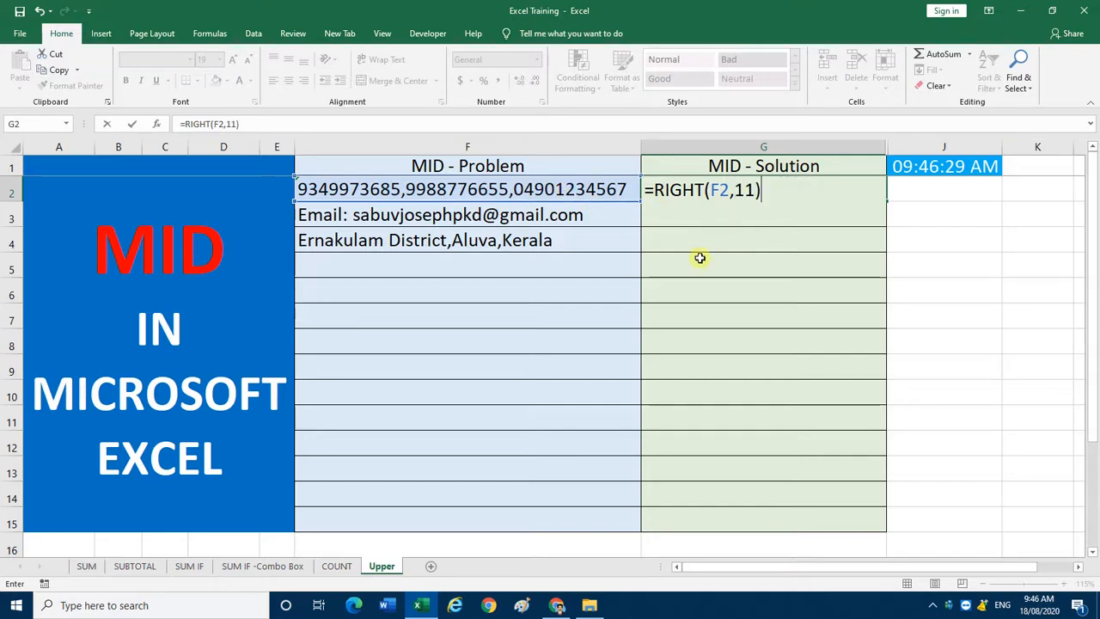
pyautogui.press('Return')
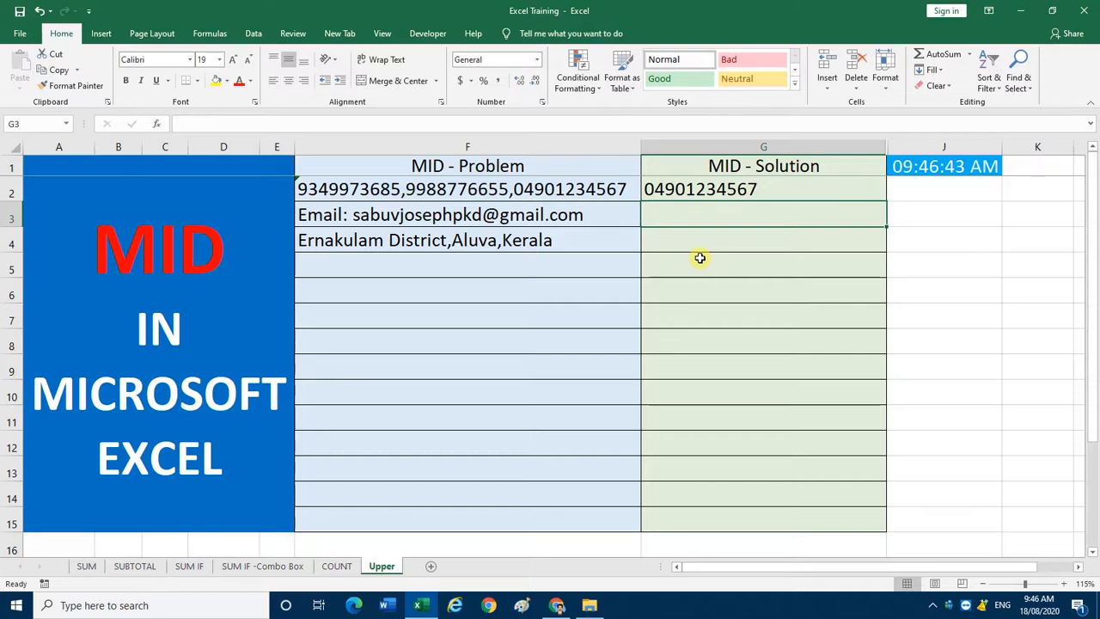
pyautogui.press('Up')
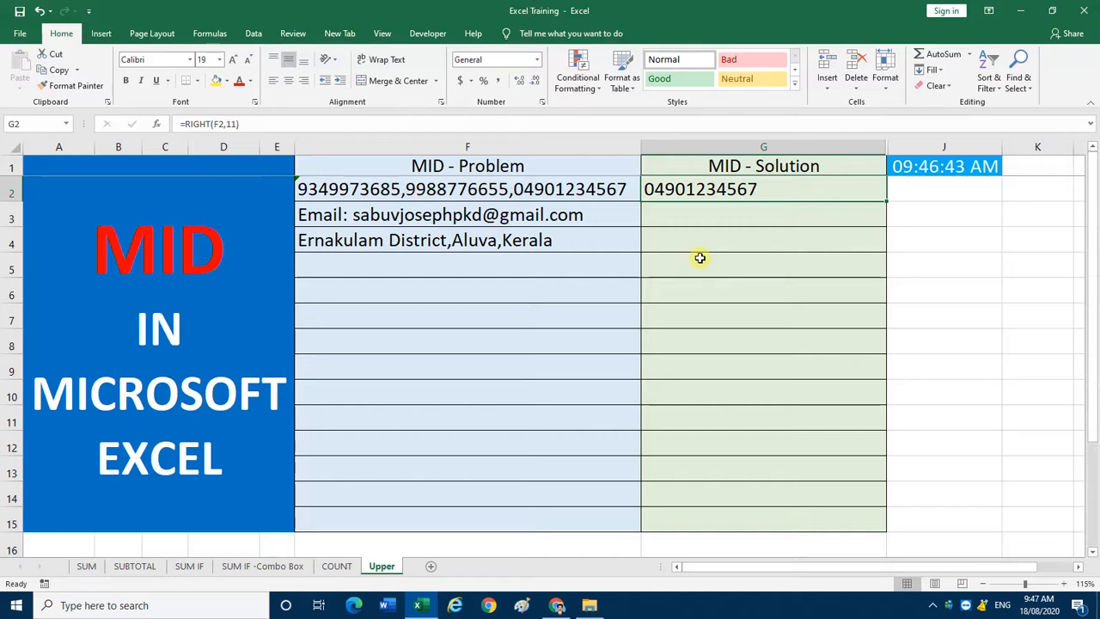
pyautogui.press('Delete')
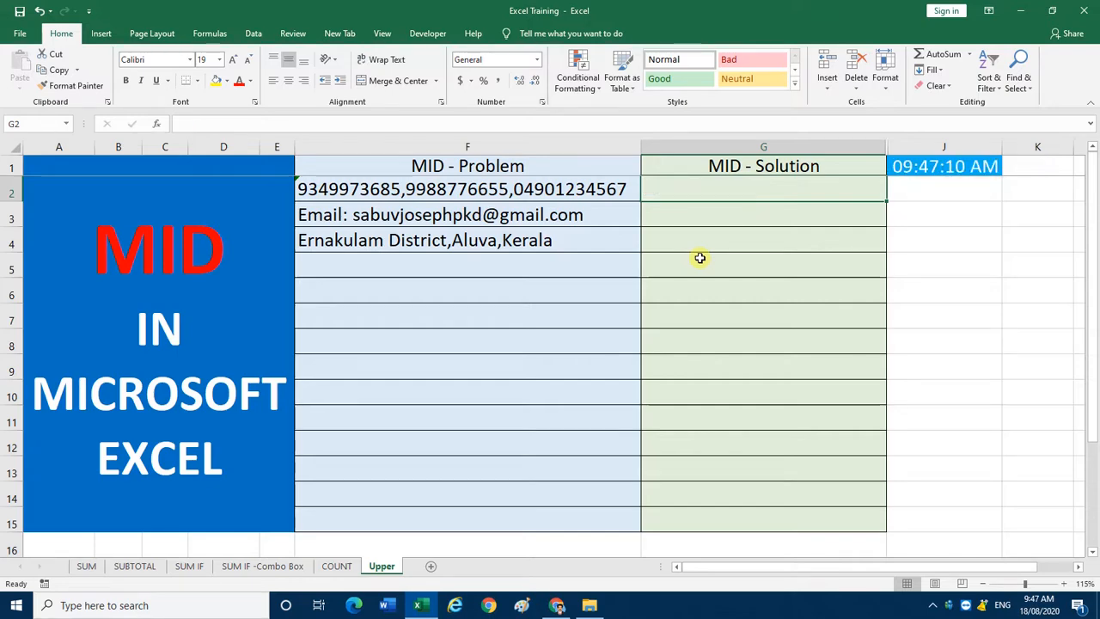
# Step: Enter =MID(F2,12,10) in G2 to extract the middle number from F2
pyautogui.write('=mid')
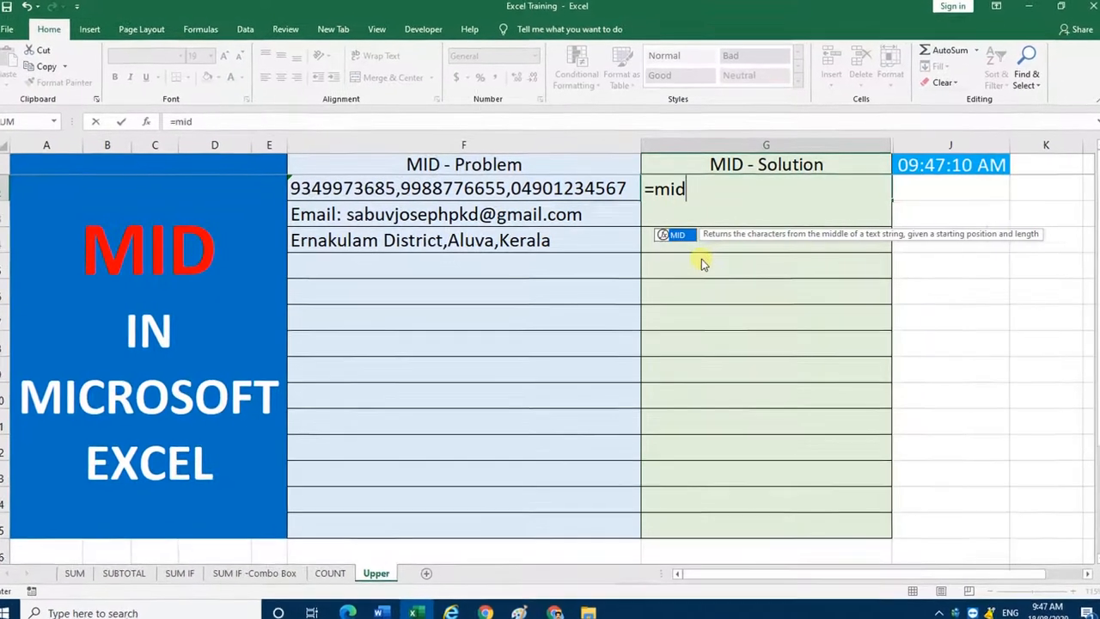
pyautogui.press('Tab')
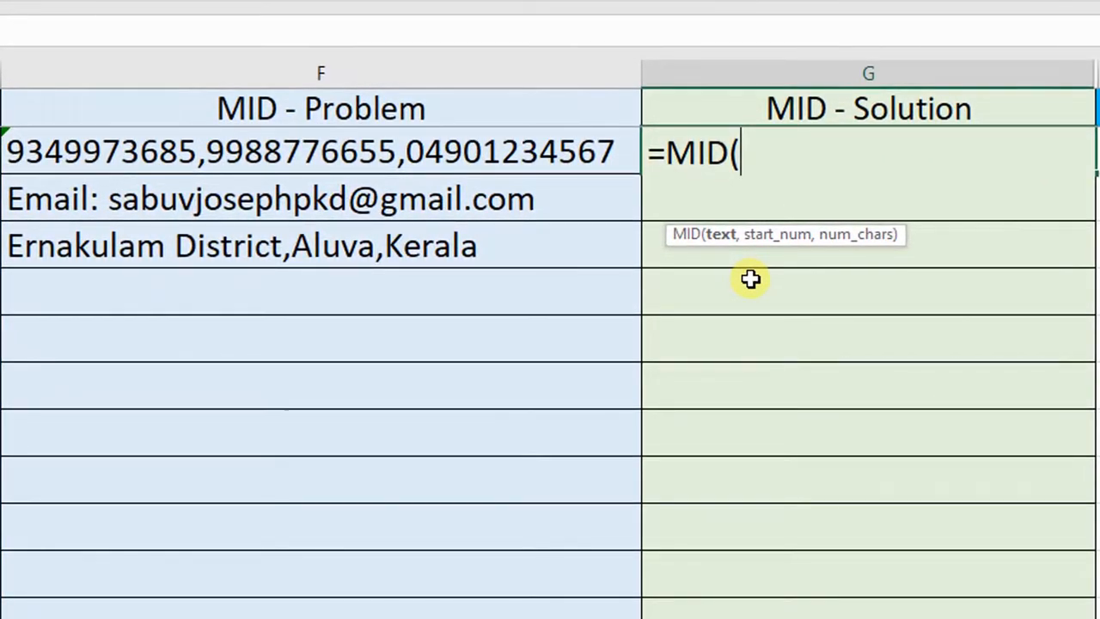
pyautogui.click(479, 155)
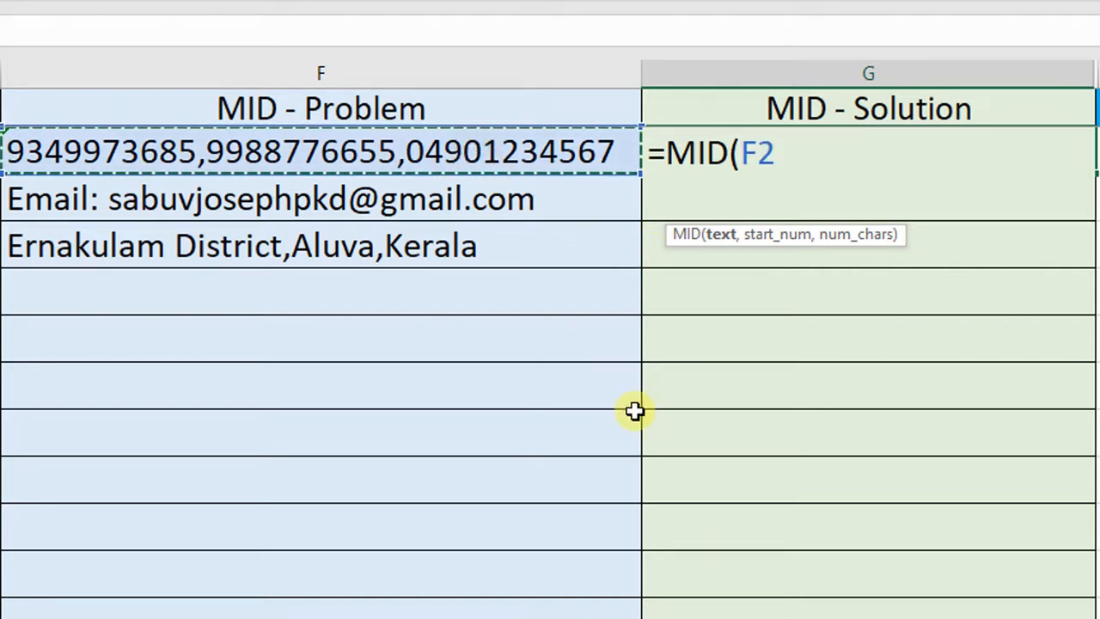
pyautogui.write(',')
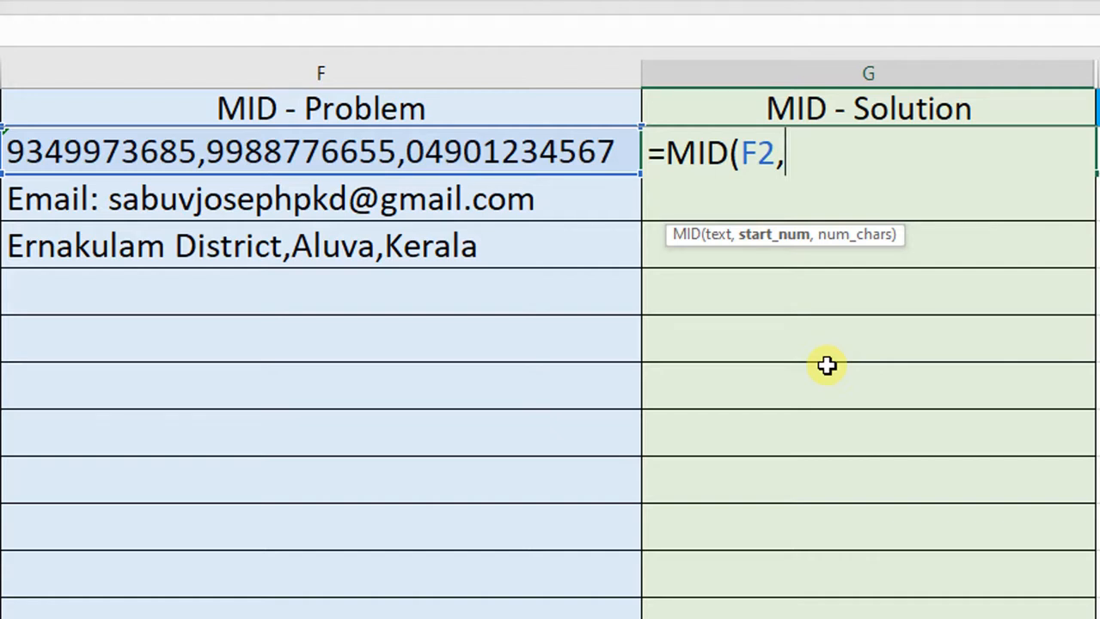
pyautogui.write('12')
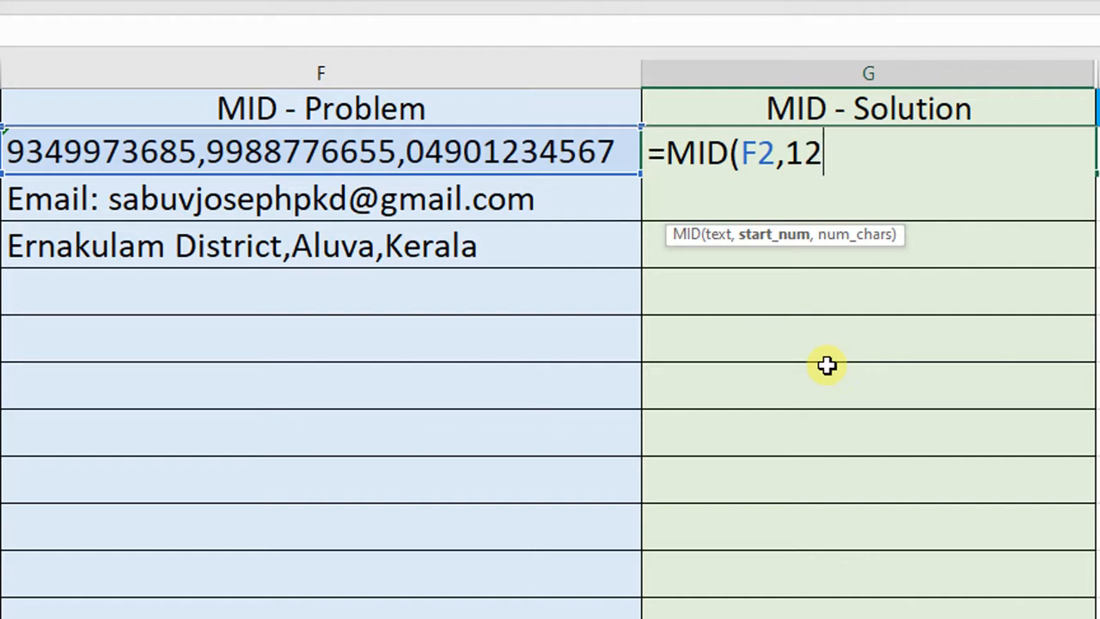
pyautogui.write(',')
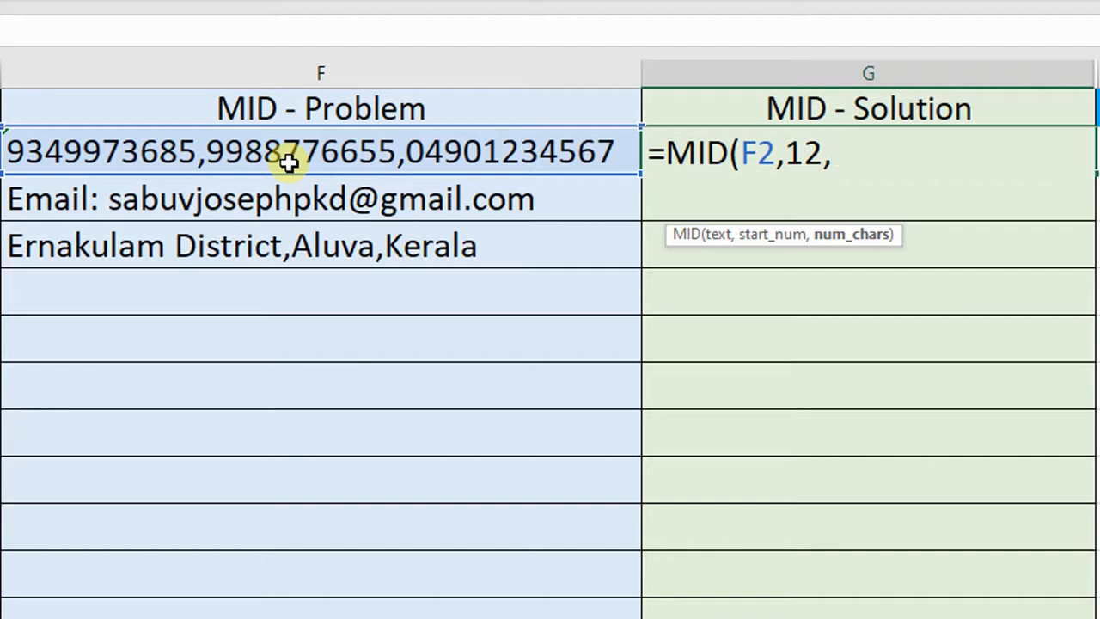
pyautogui.write('10)')
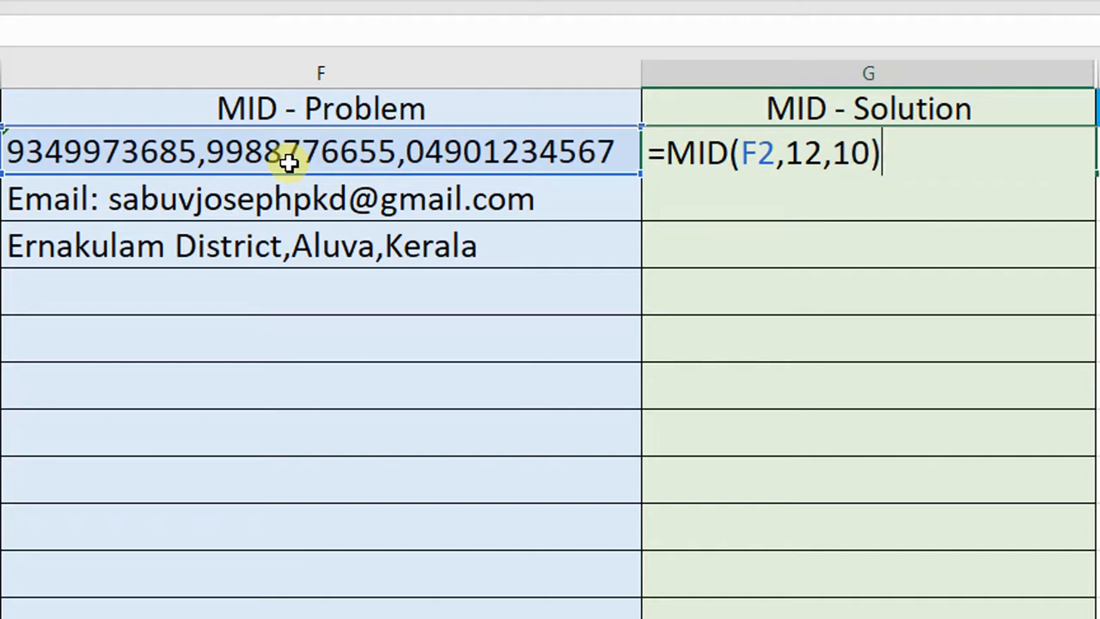
pyautogui.press('Return')
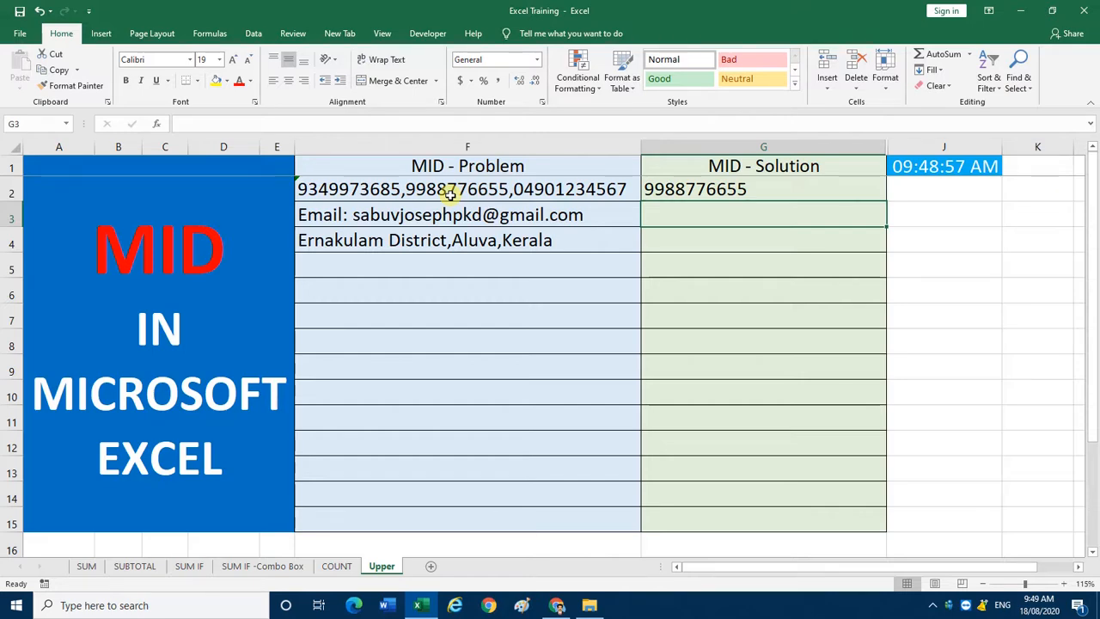
# Step: Enter =MID(F3,8,4) in G3 to extract four characters of the e-mail text in F3, starting at the eighth
pyautogui.write('mid')
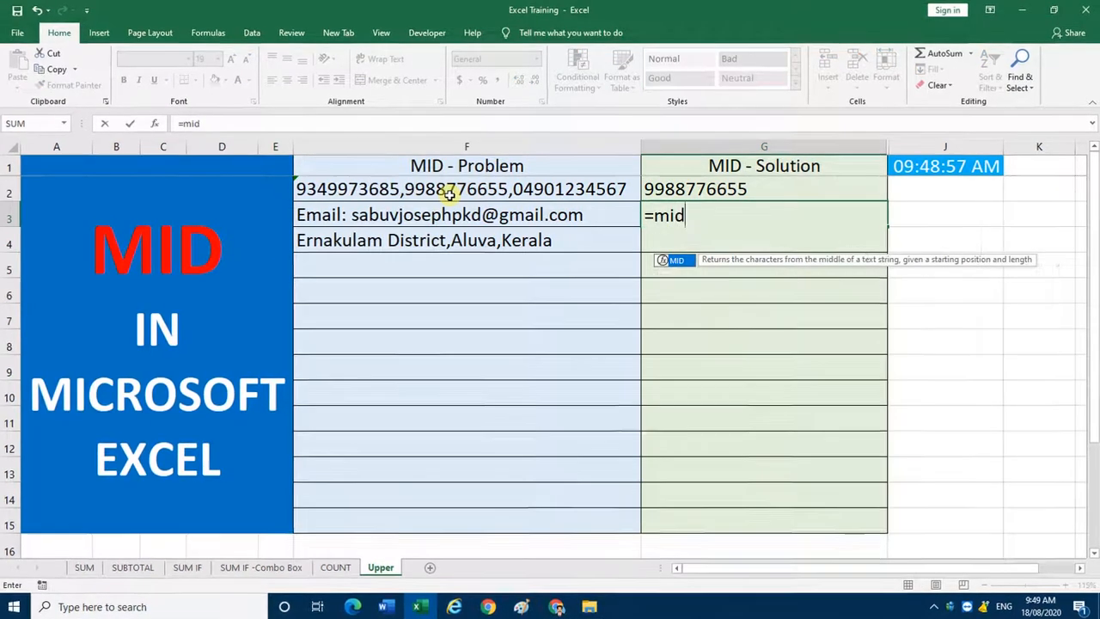
pyautogui.press('Tab')
pyautogui.click(370, 217)
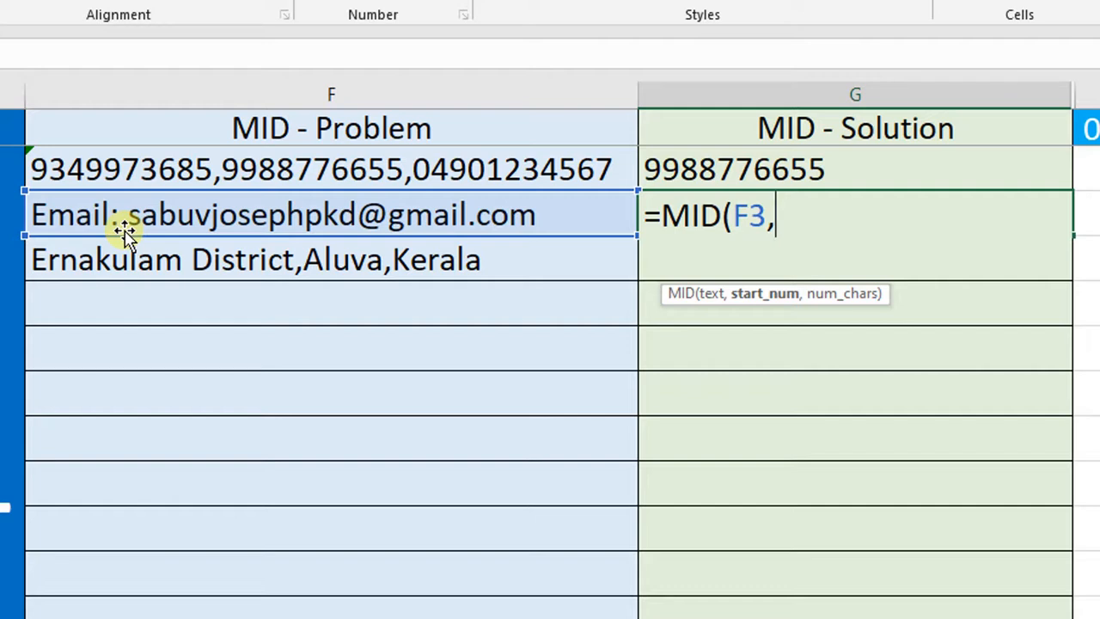
pyautogui.write('8,')
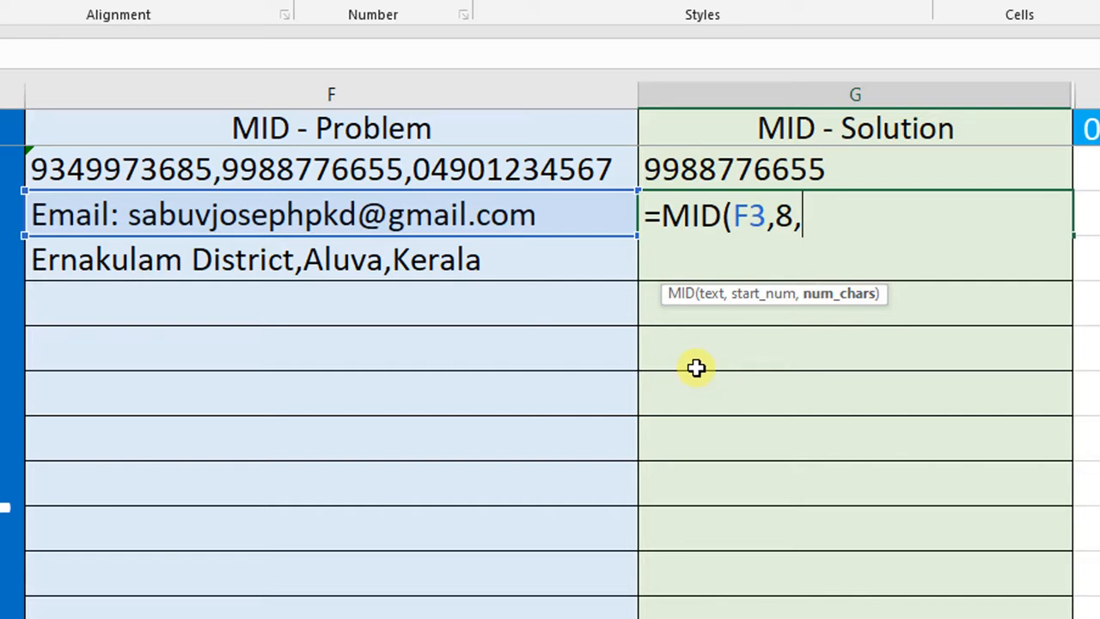
pyautogui.write('4)')
pyautogui.press('Return')
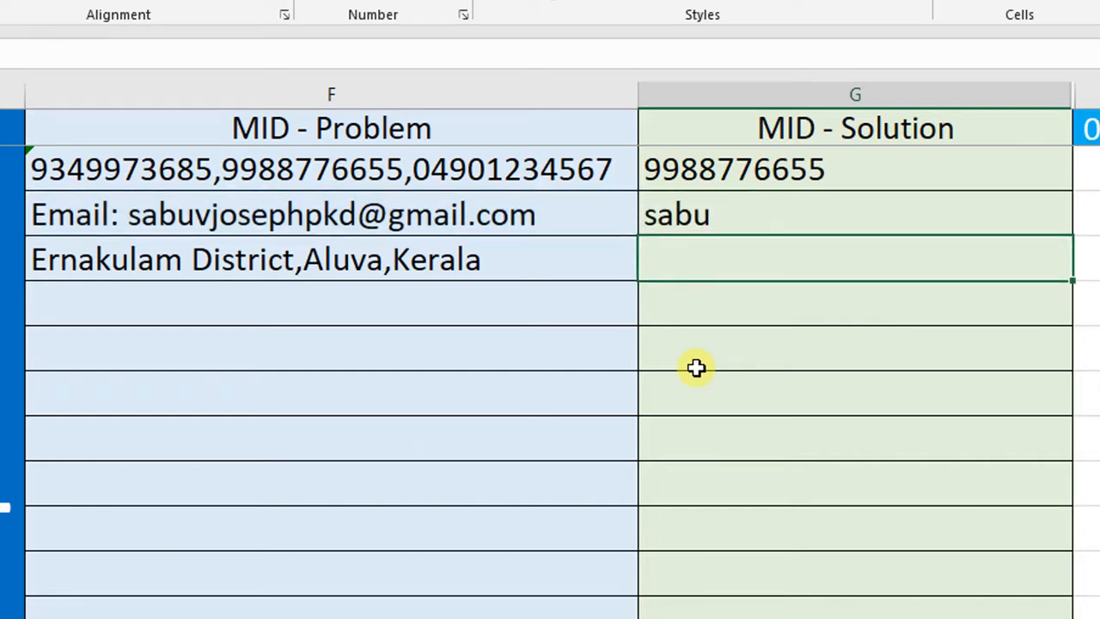
# Step: Test the G3 formula by replacing the first letter of the e-mail address in F3 with "aaa", and restore the original address
pyautogui.doubleClick(432, 216)
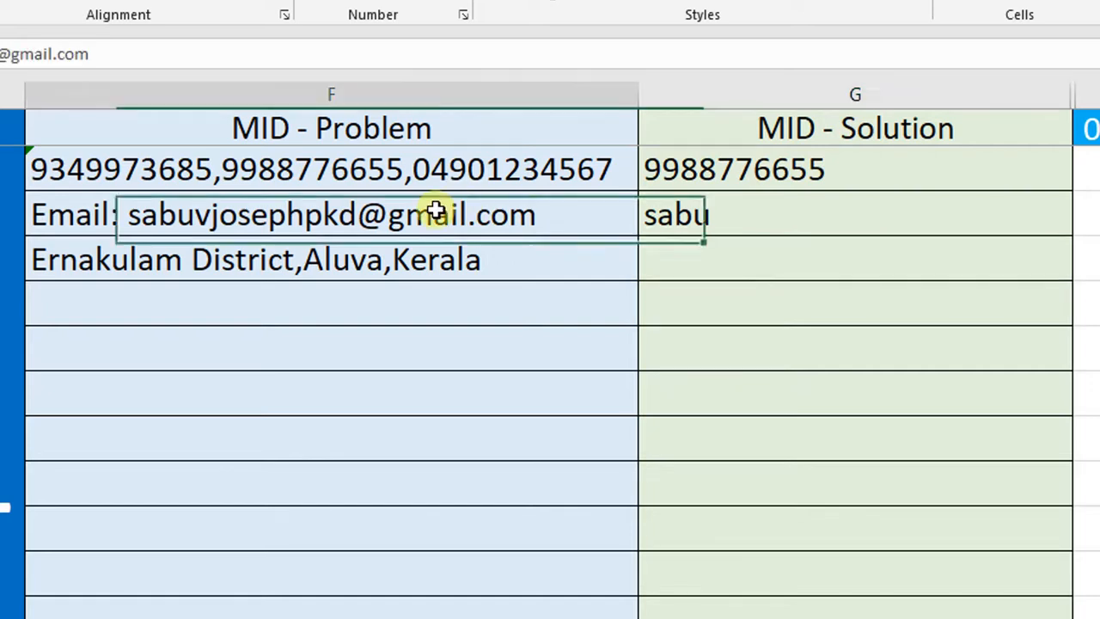
pyautogui.click(137, 217)
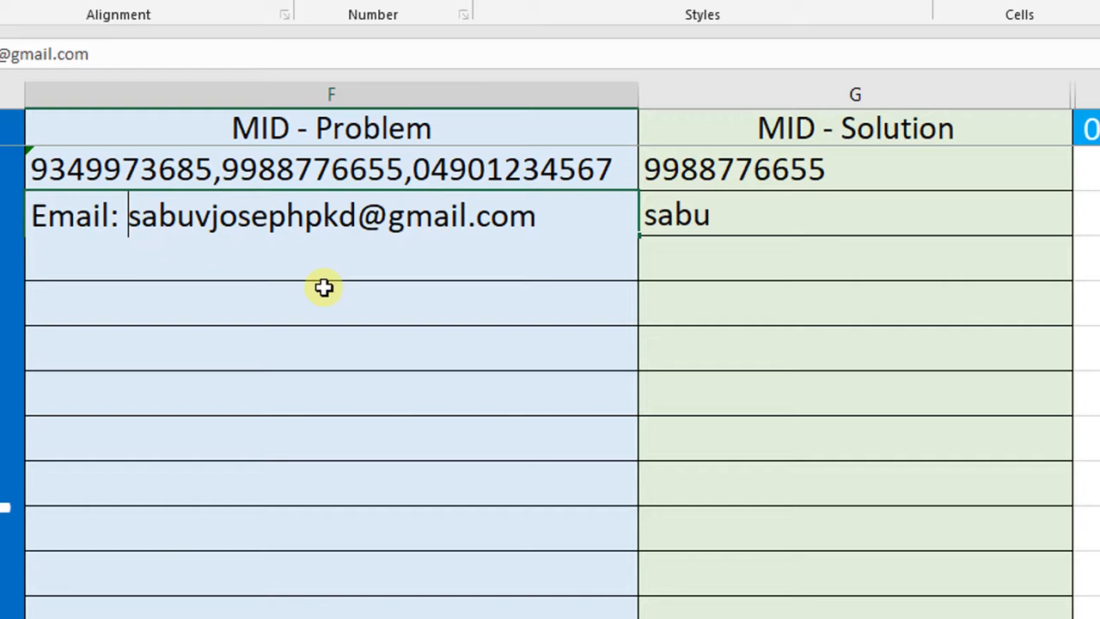
pyautogui.press('Delete')
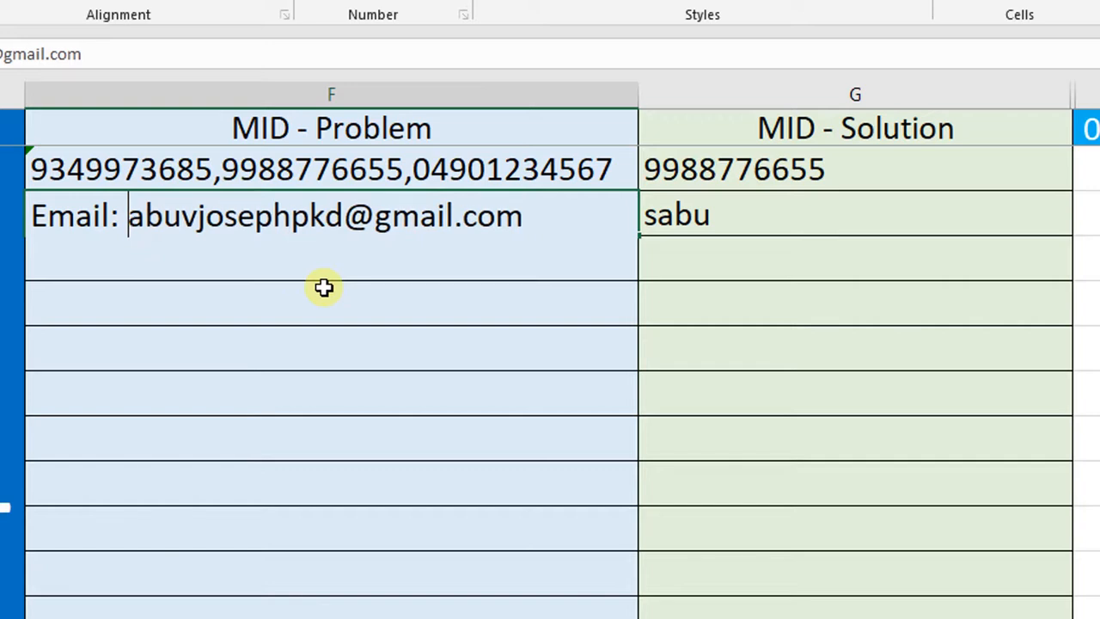
pyautogui.write('aaa')
pyautogui.press('Return')
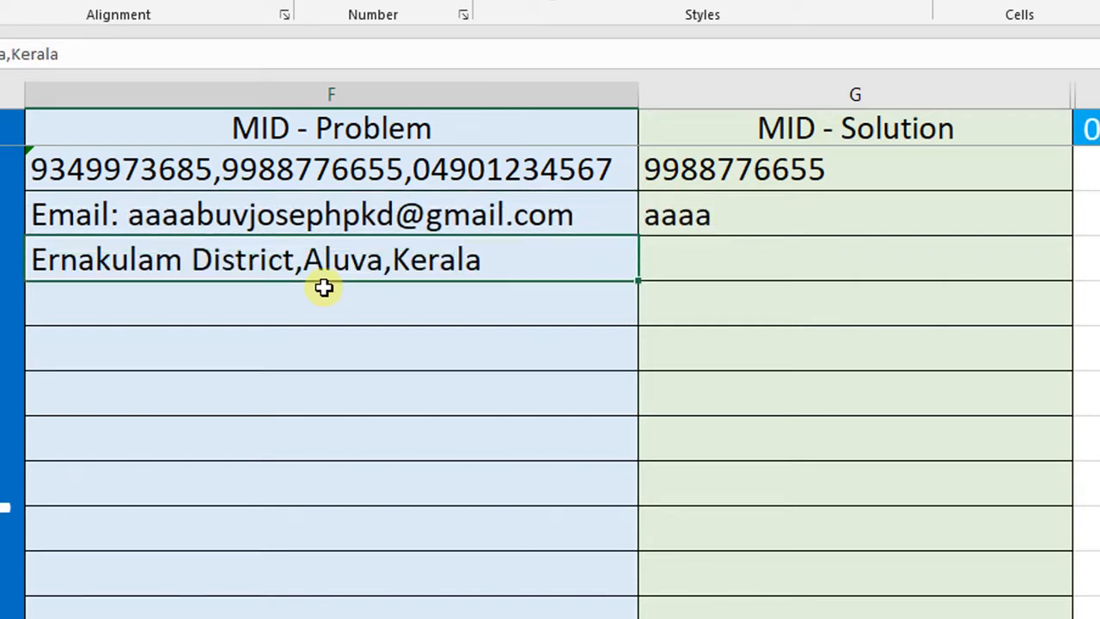
pyautogui.press('Up')
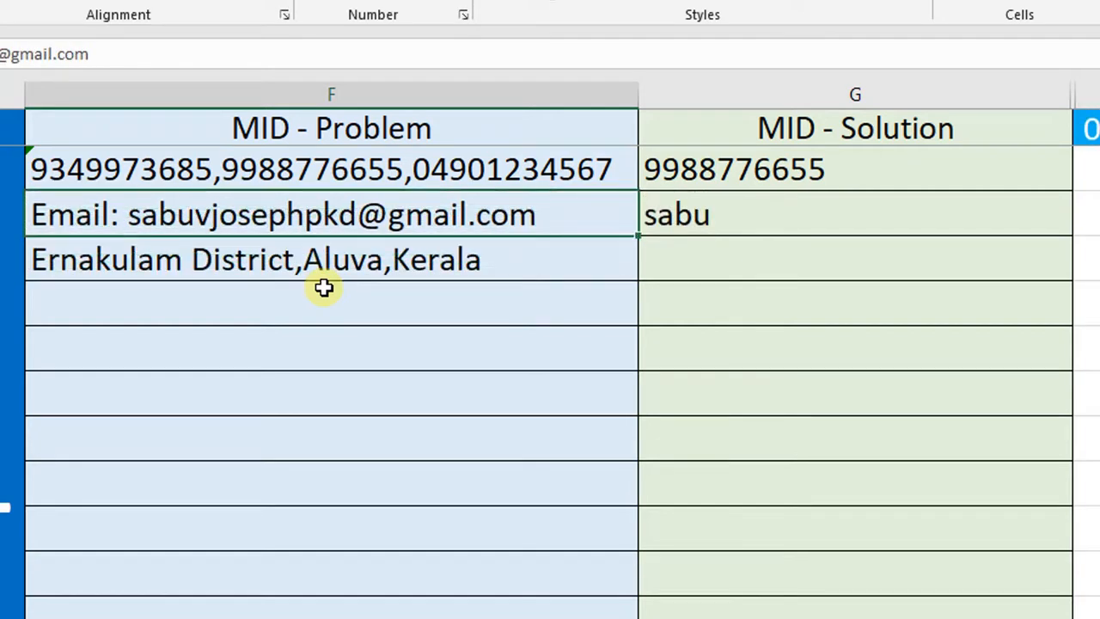
pyautogui.press('Down')
# Step: Enter =MID(F4,20,5) in G4 to extract the five-letter town name from the middle of F4
pyautogui.press('Right')
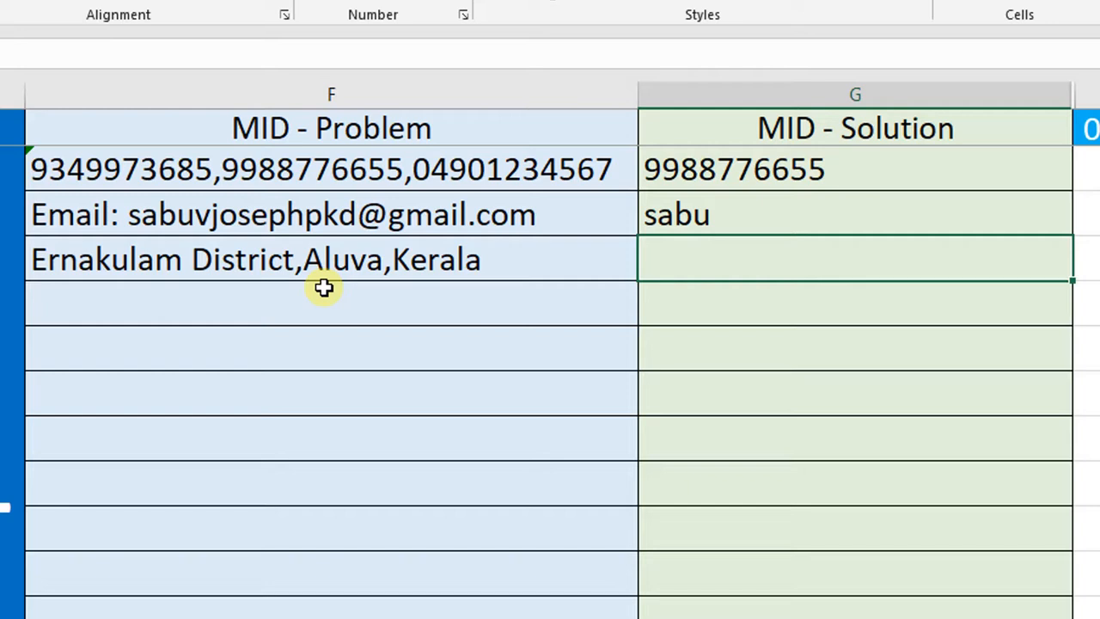
pyautogui.write('=mid')
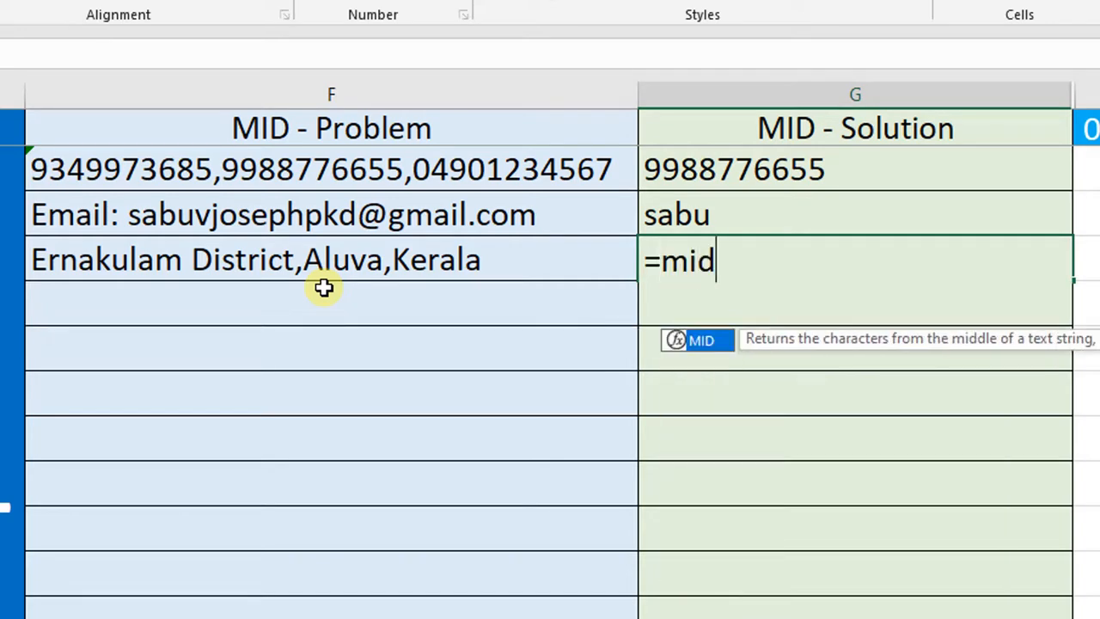
pyautogui.press('Tab')
pyautogui.click(322, 258)
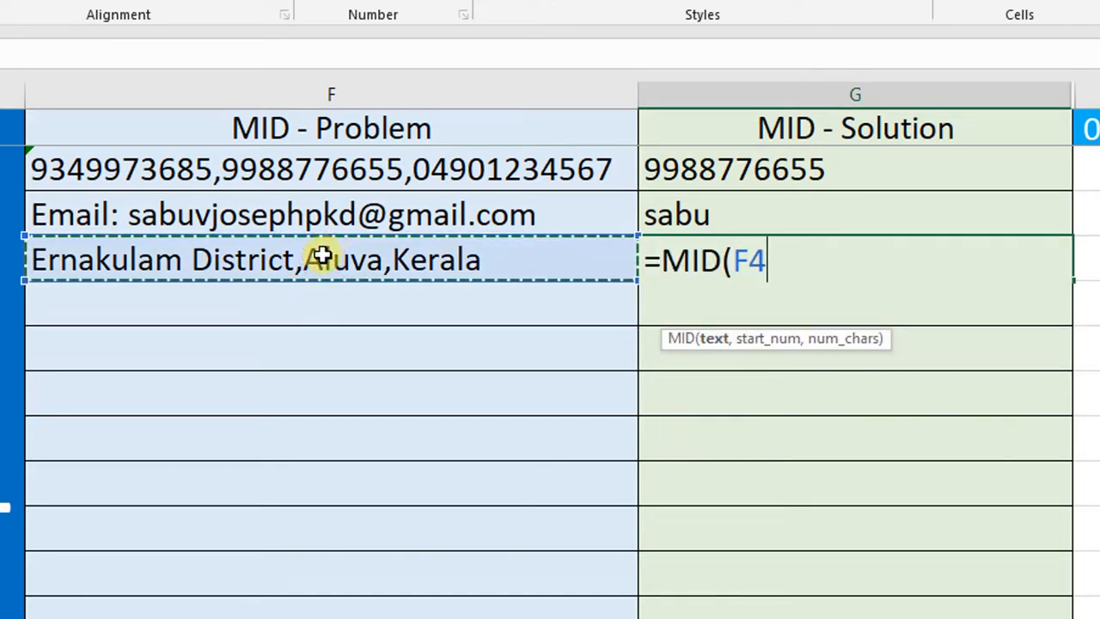
pyautogui.write(',')
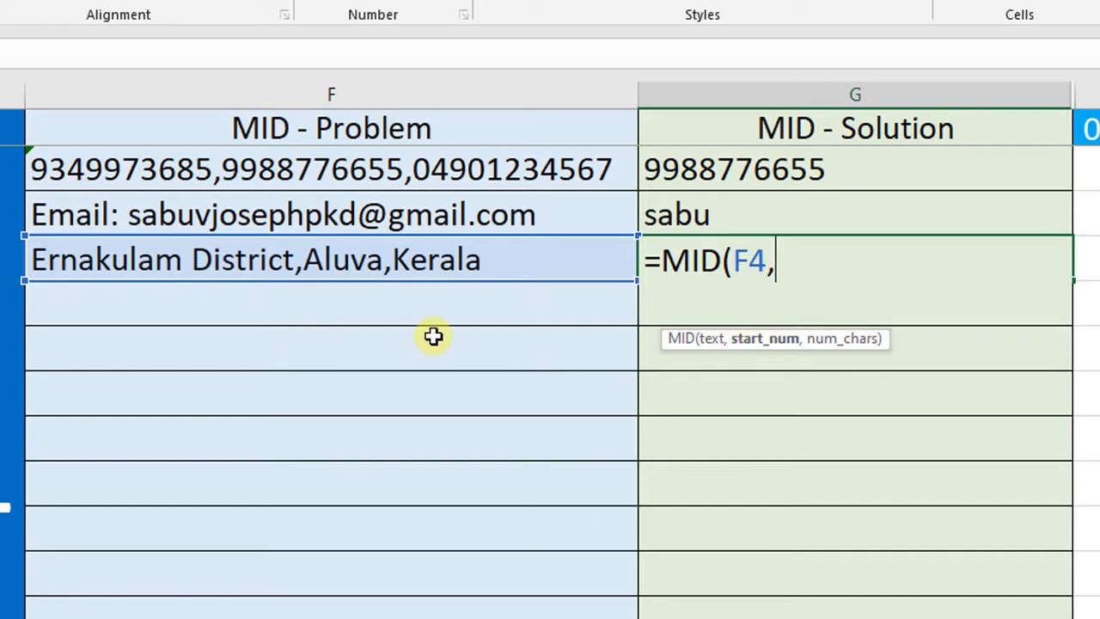
pyautogui.write('20')
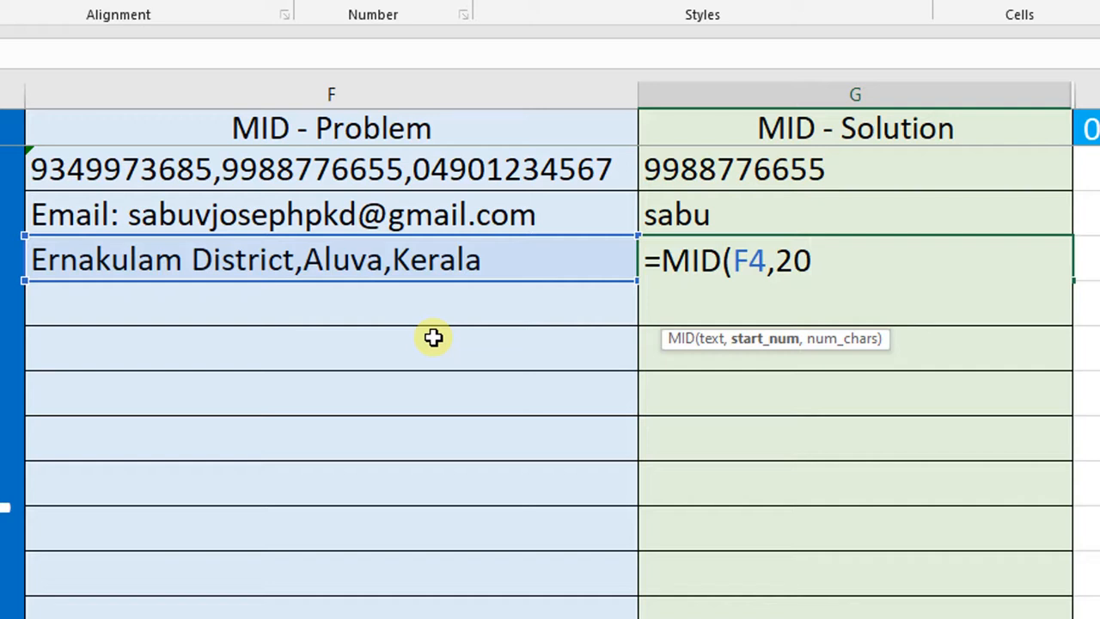
pyautogui.write(',')
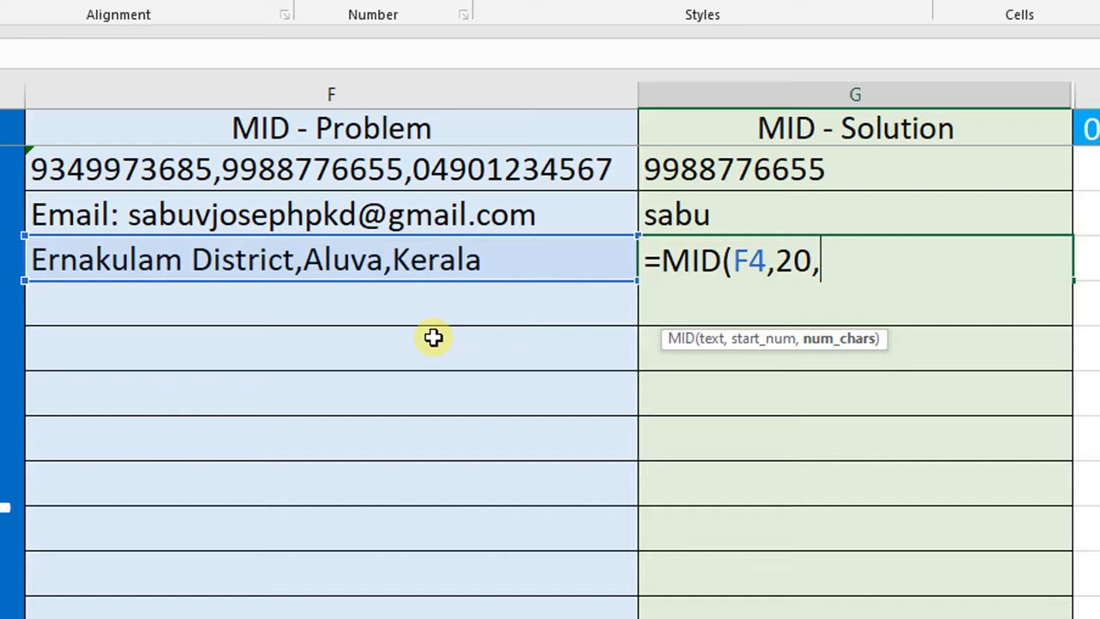
pyautogui.write('5)')
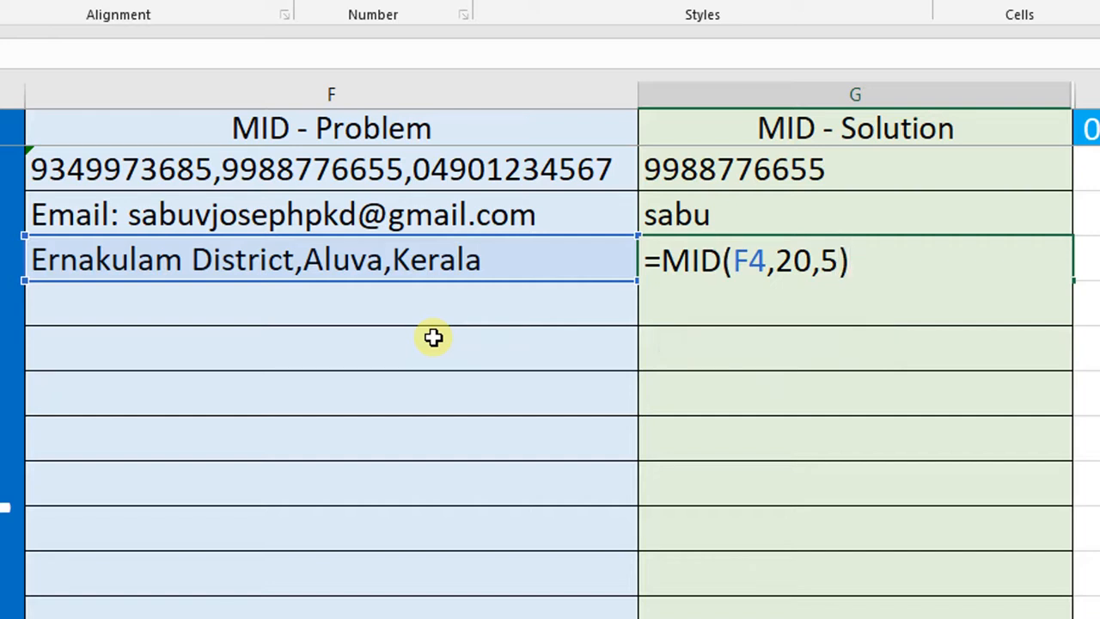
pyautogui.press('Return')
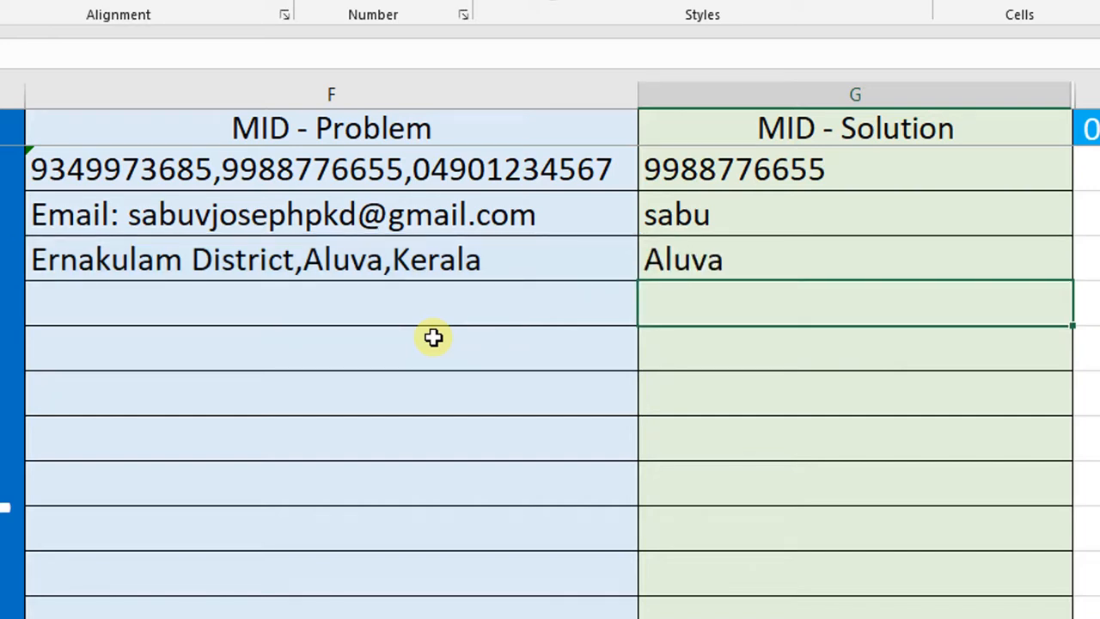
# Step: Replace the town name "Aluva" with "PALA" in the text of cell F4
pyautogui.click(360, 271)
pyautogui.press('F2')
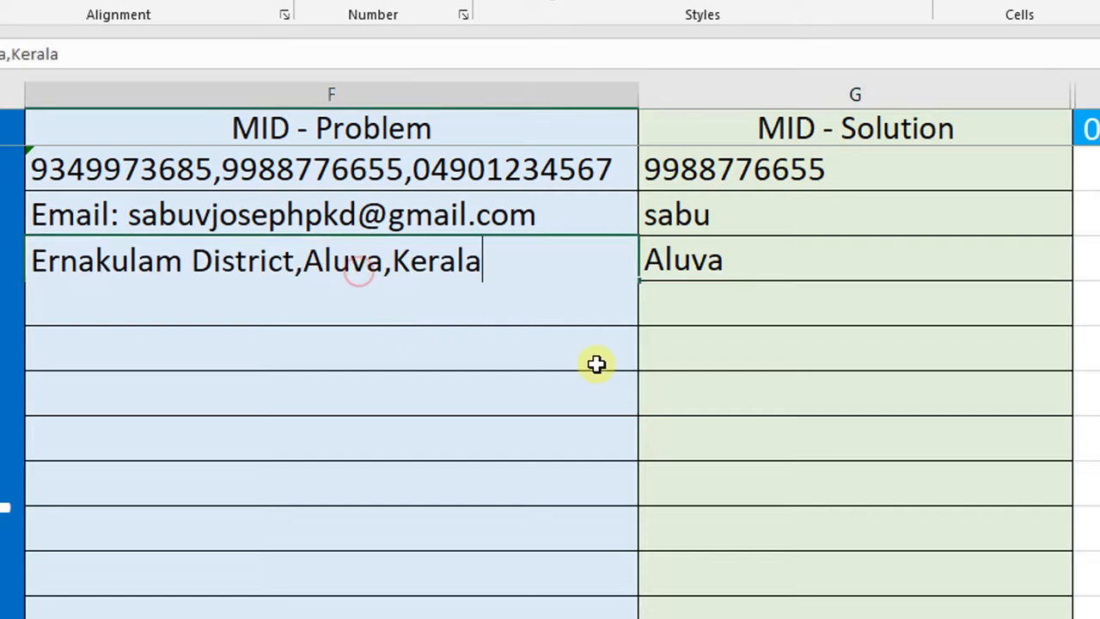
pyautogui.press('Left')
pyautogui.press('Left')
pyautogui.press('Left')
pyautogui.press('Left')
pyautogui.press('Left')
pyautogui.press('Left')
pyautogui.press('Left')
pyautogui.press('Left')
pyautogui.press('Left')
pyautogui.press('Left')
pyautogui.press('Left')
pyautogui.press('BackSpace')
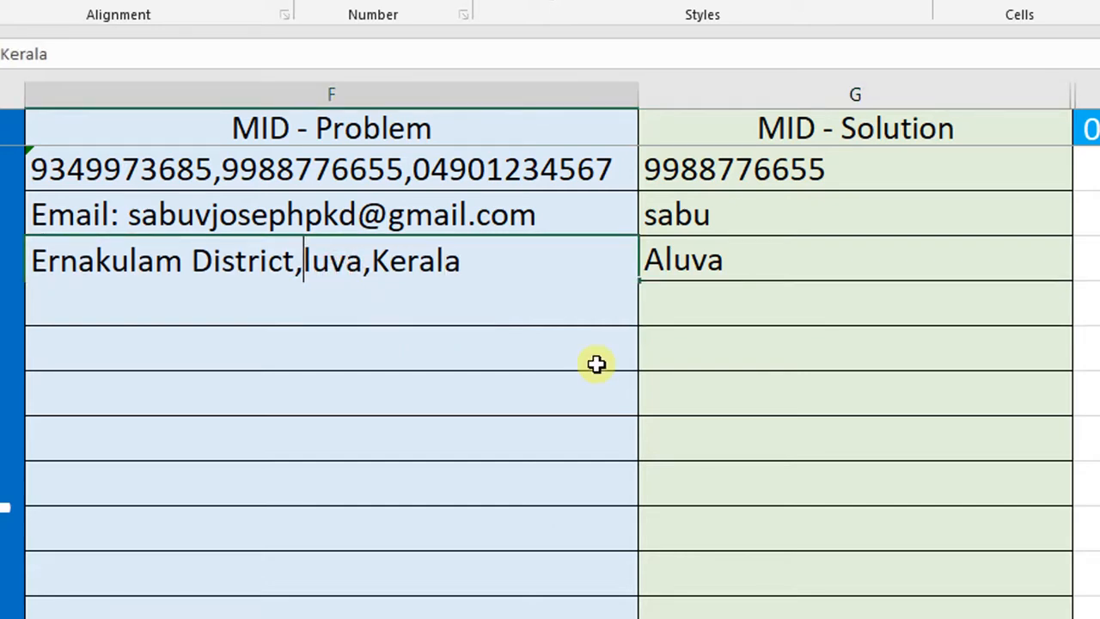
pyautogui.press('Delete')
pyautogui.press('Delete')
pyautogui.press('Delete')
pyautogui.press('Delete')
pyautogui.write('PAL')
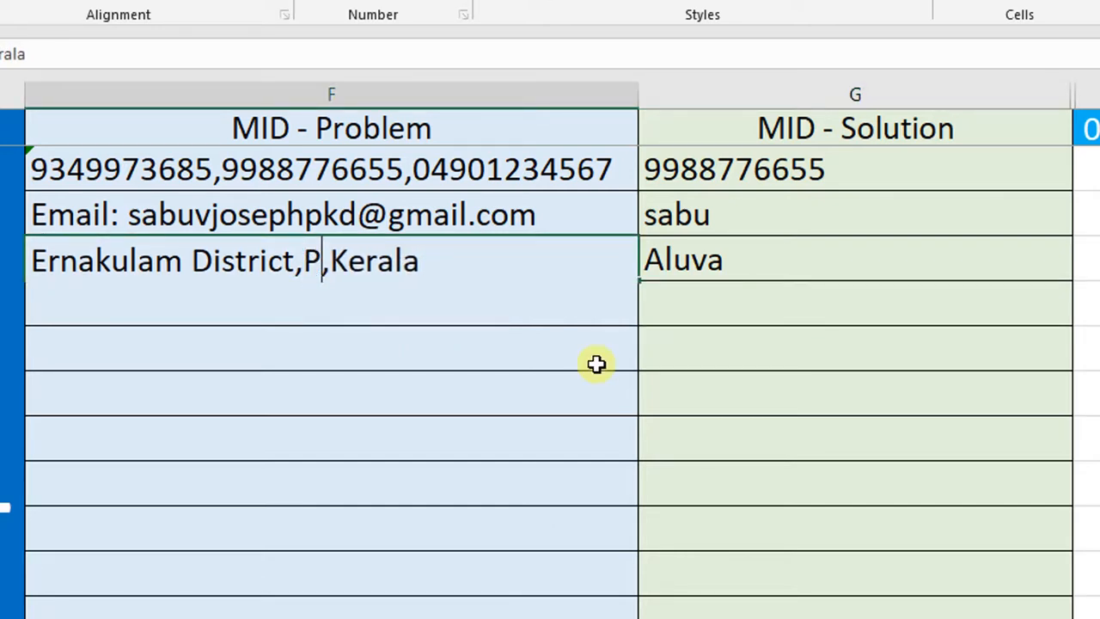
pyautogui.write('A')
pyautogui.press('Return')
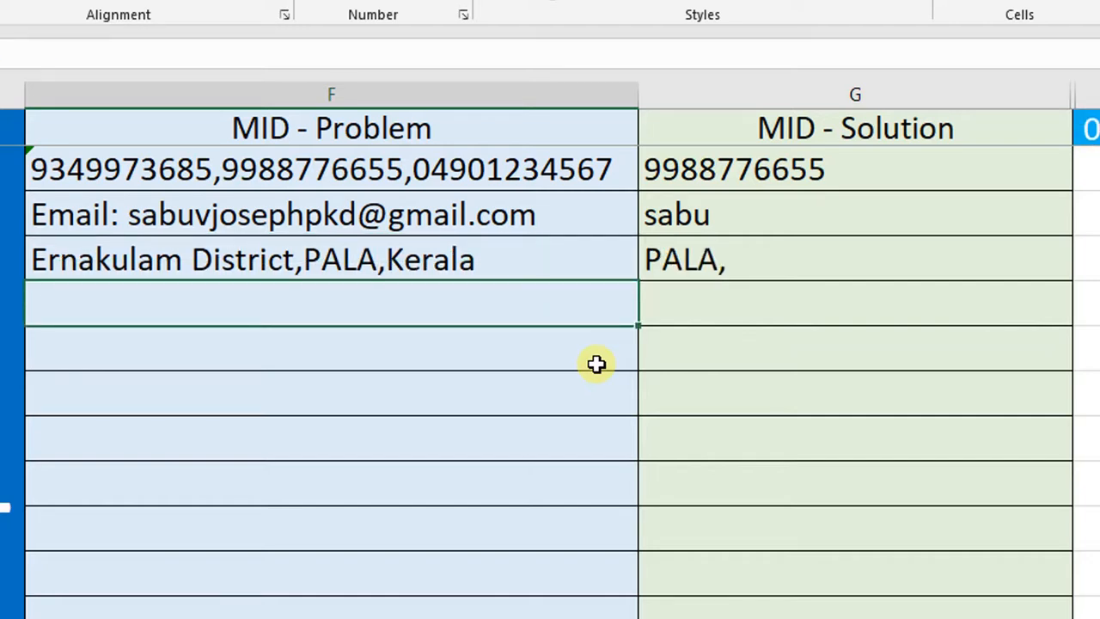
# Step: Change the number of characters in the G4 formula to 4, making it =MID(F4,20,4)
pyautogui.press('Up')
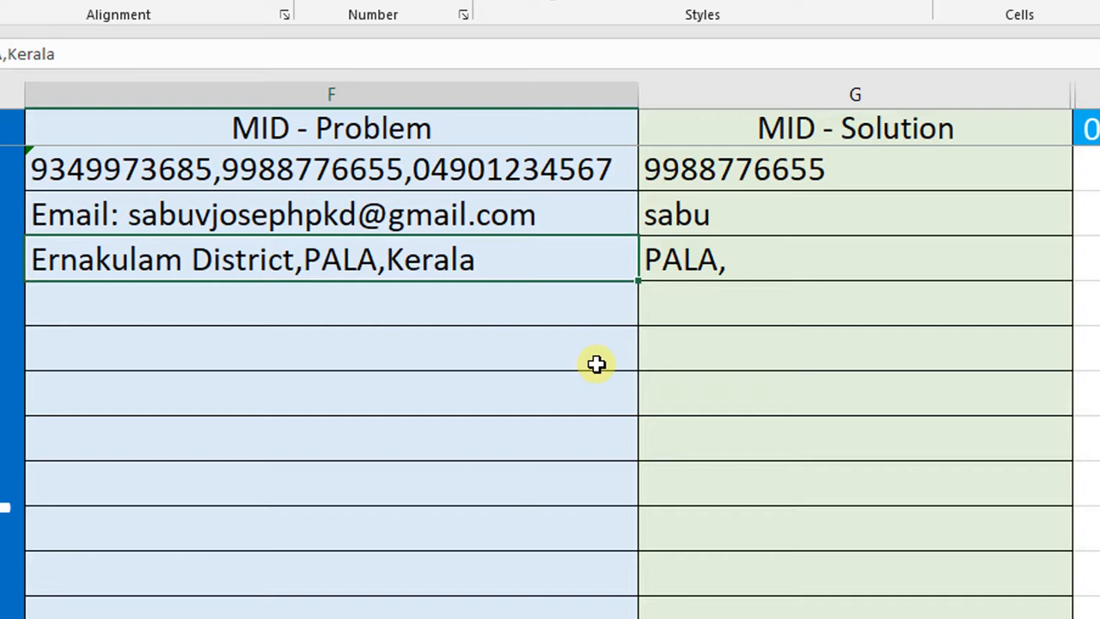
pyautogui.press('F2')
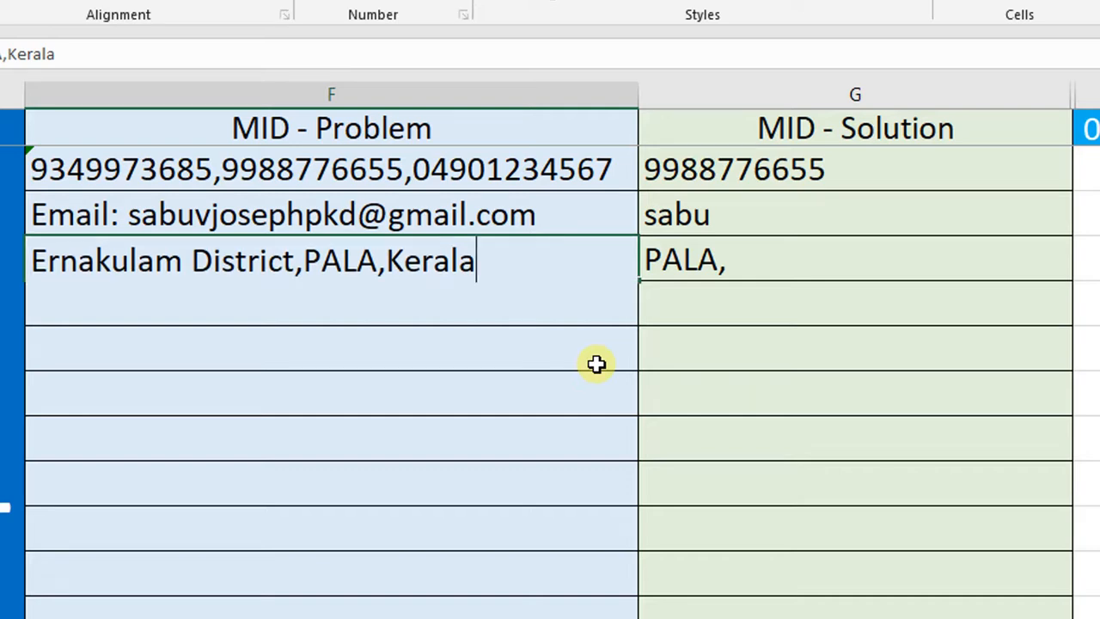
pyautogui.press('Tab')
pyautogui.press('F2')
pyautogui.press('Left')
pyautogui.press('Left')
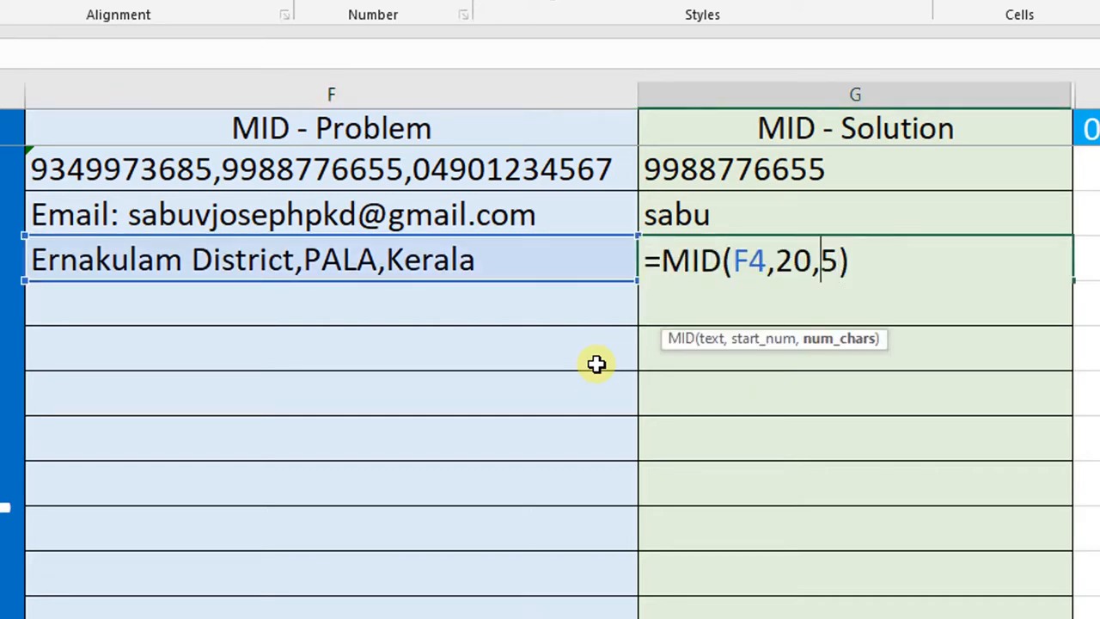
pyautogui.press('Delete')
pyautogui.write('4')
pyautogui.press('Return')
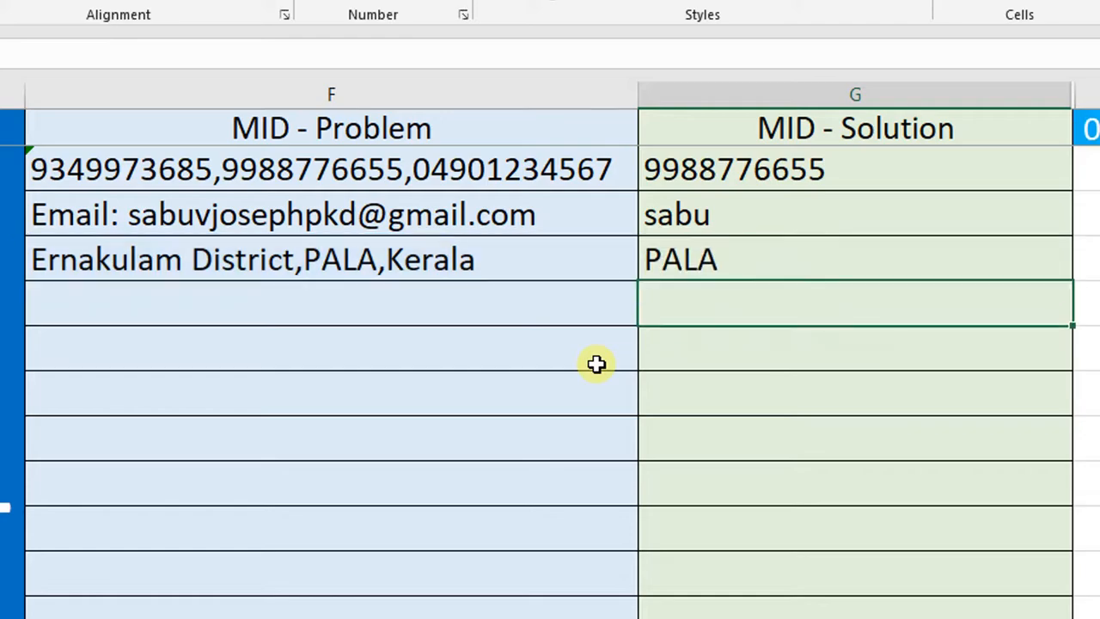
# Step: Review the MID formulas in G2:G4 alongside the source texts in F2:F4
pyautogui.press('Up')
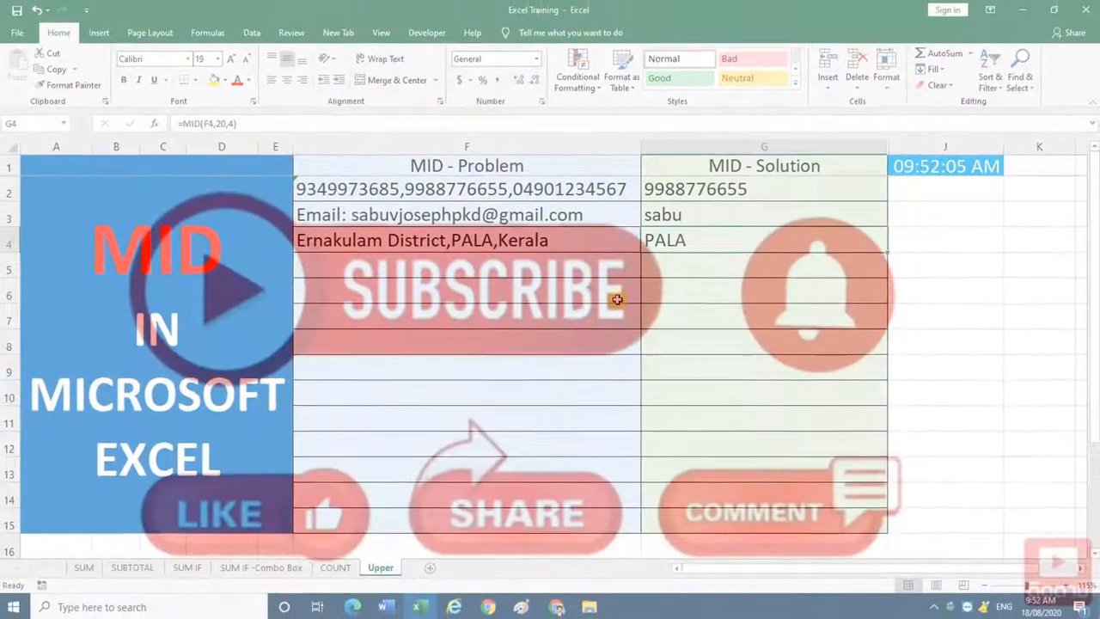
pyautogui.press('Up')
pyautogui.press('Up')
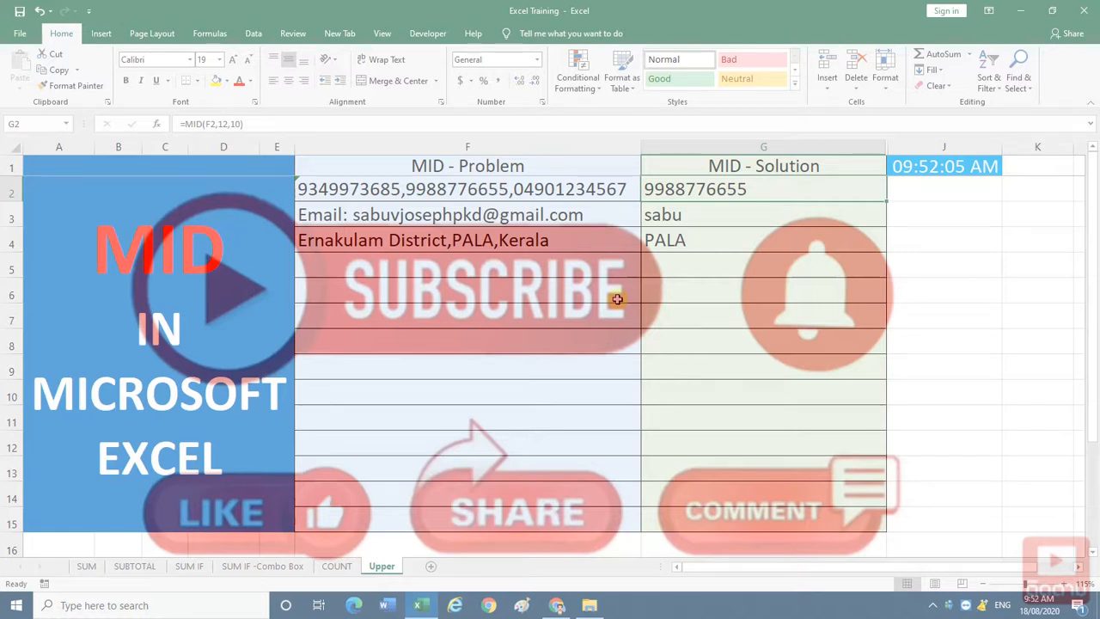
pyautogui.press('Up')
pyautogui.press('Down')
pyautogui.press('Down')
pyautogui.press('Down')
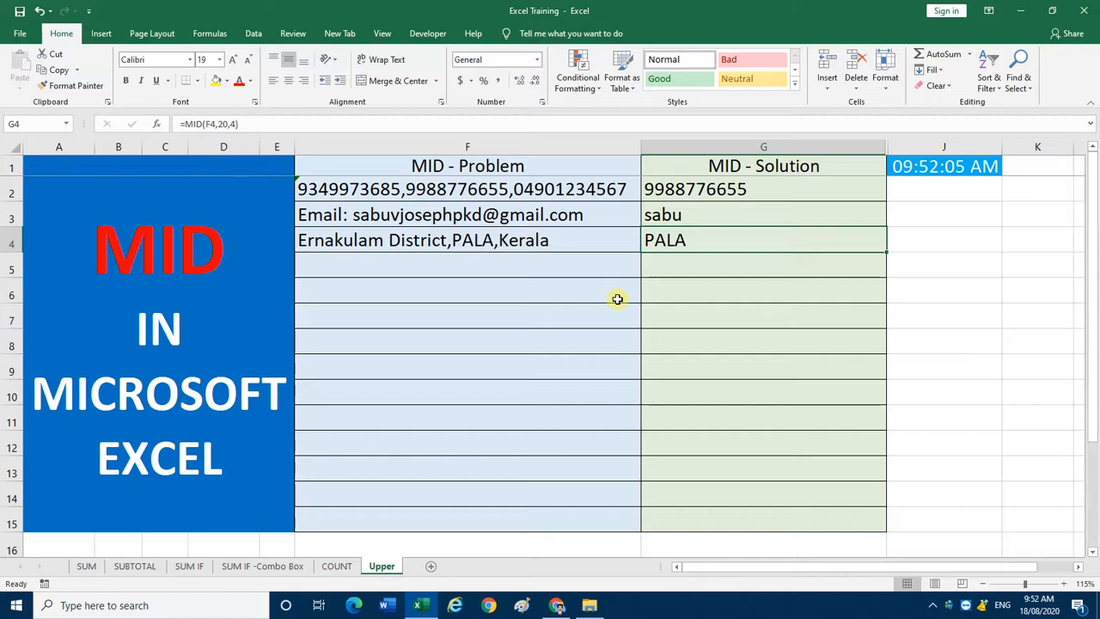
pyautogui.press('Up')
pyautogui.press('Up')
pyautogui.press('Down')
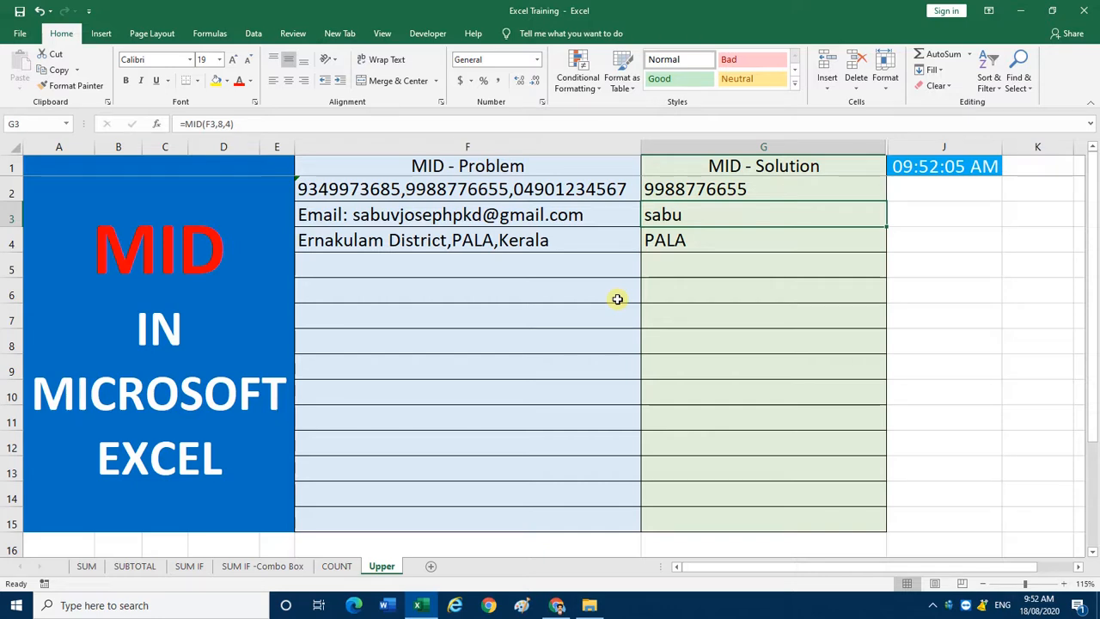
pyautogui.press('Left')
pyautogui.press('Right')
pyautogui.press('Left')
pyautogui.press('Up')
pyautogui.hotkey('shift', 'Right')
pyautogui.hotkey('shift', 'Down')
pyautogui.hotkey('shift', 'Down')
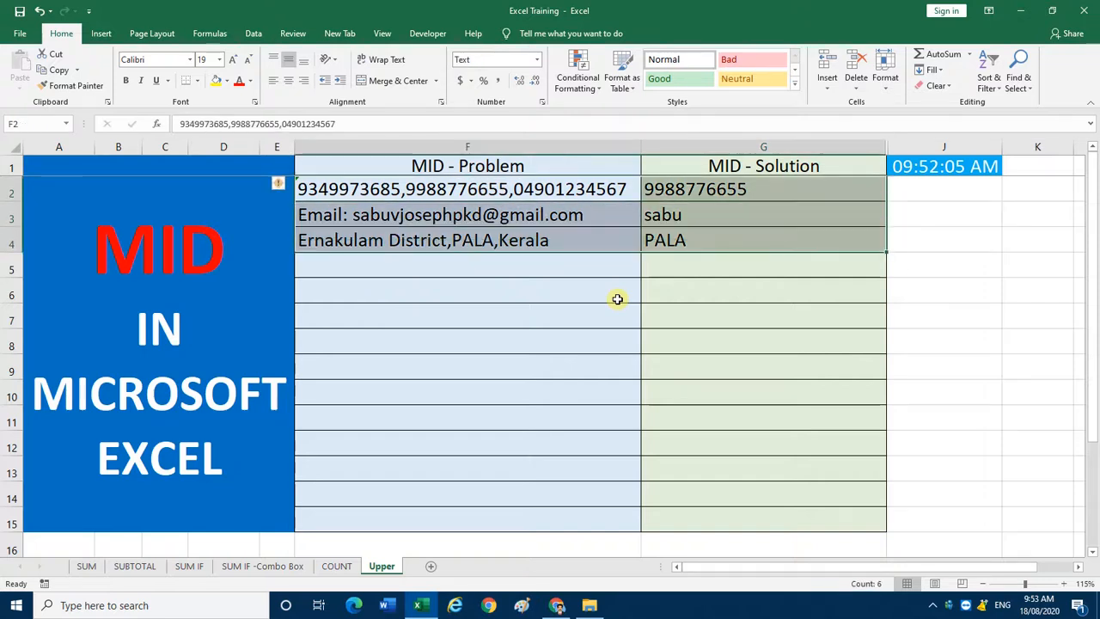
pyautogui.press('Down')
pyautogui.press('Right')
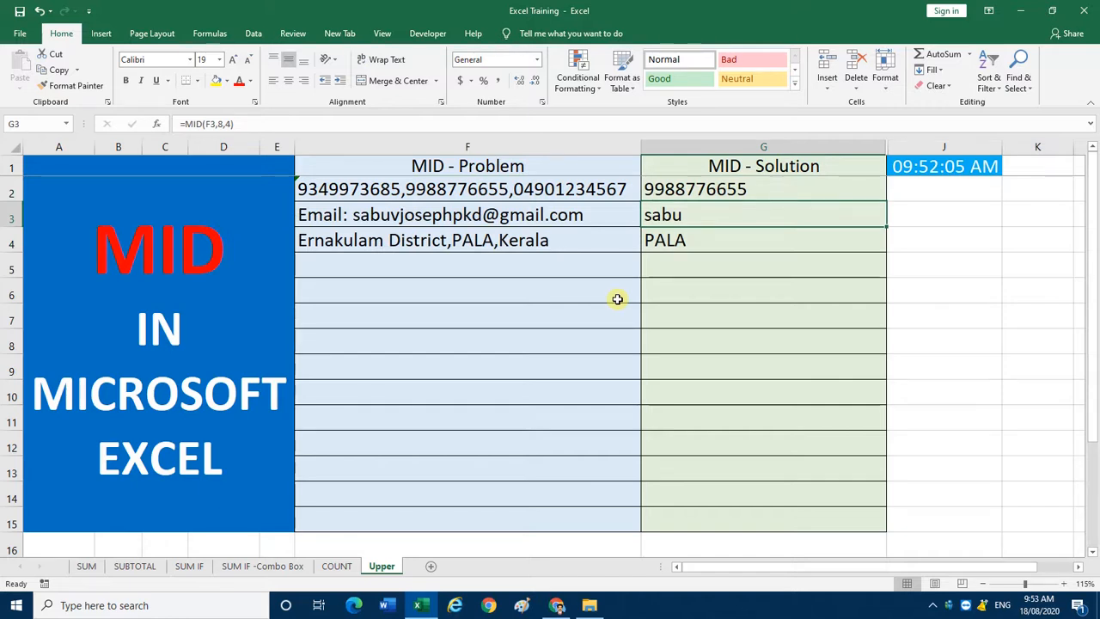
pyautogui.press('Down')
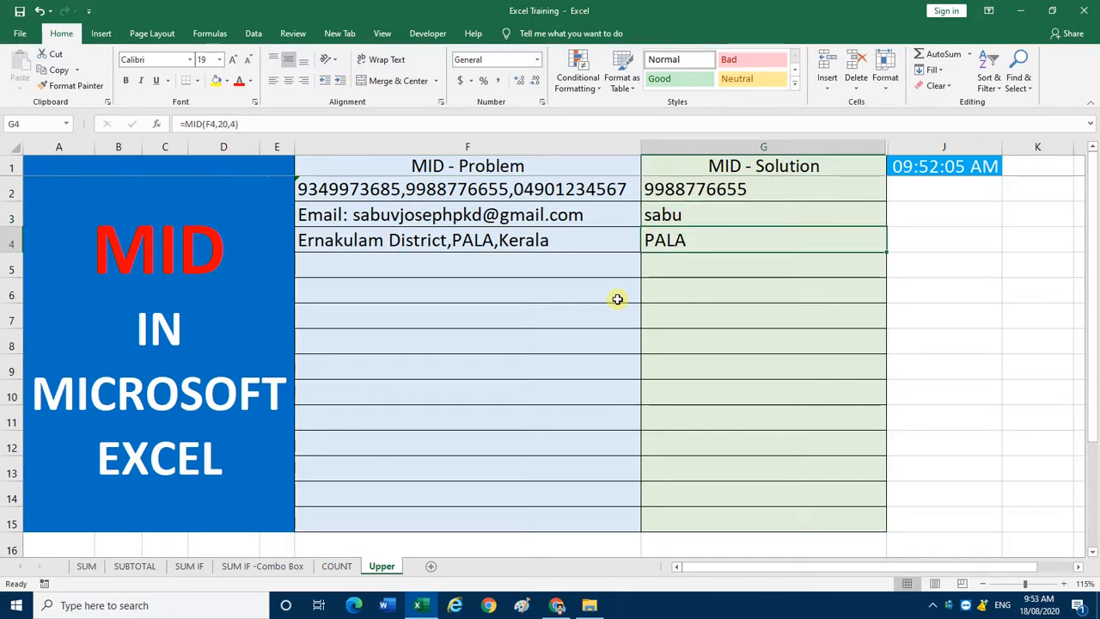